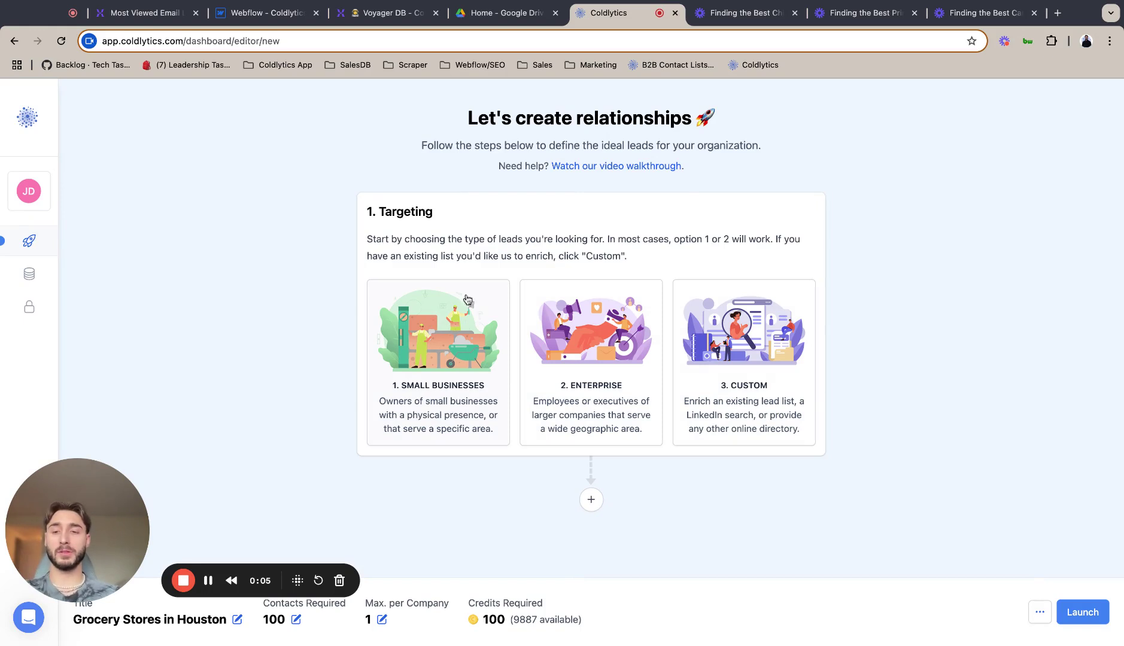
- Choose Small Businesses as the lead type and pick Houston, TX, USA as the location
{"action": "left_click", "coordinate": [452, 316]}
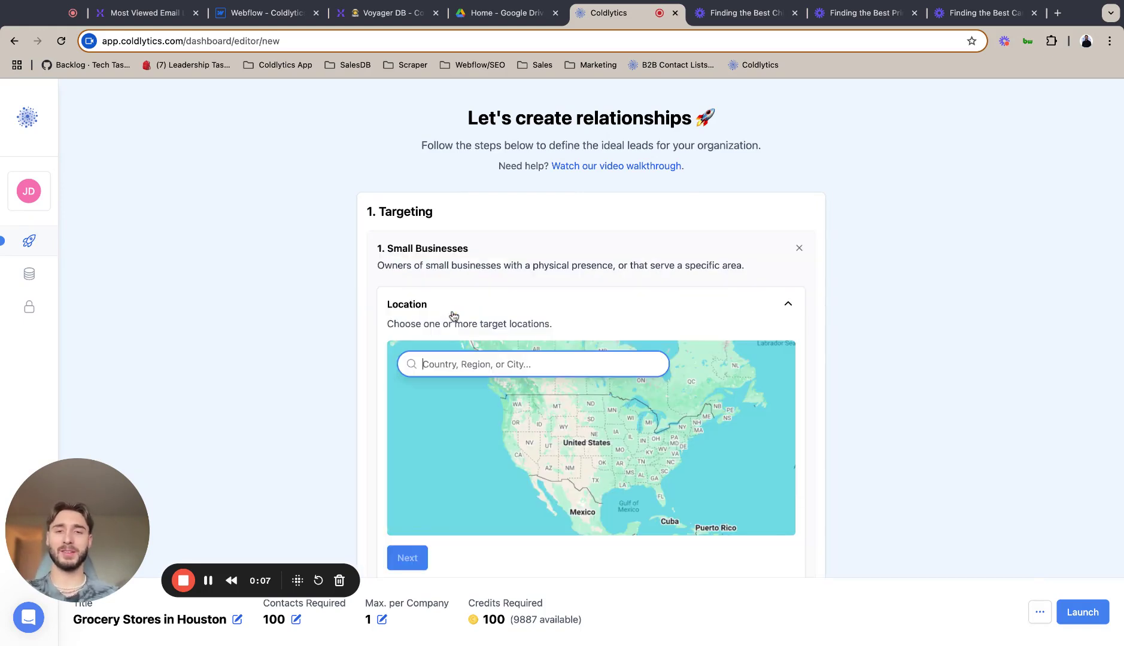
{"action": "left_click", "coordinate": [525, 357]}
{"action": "type", "text": "Houston"}
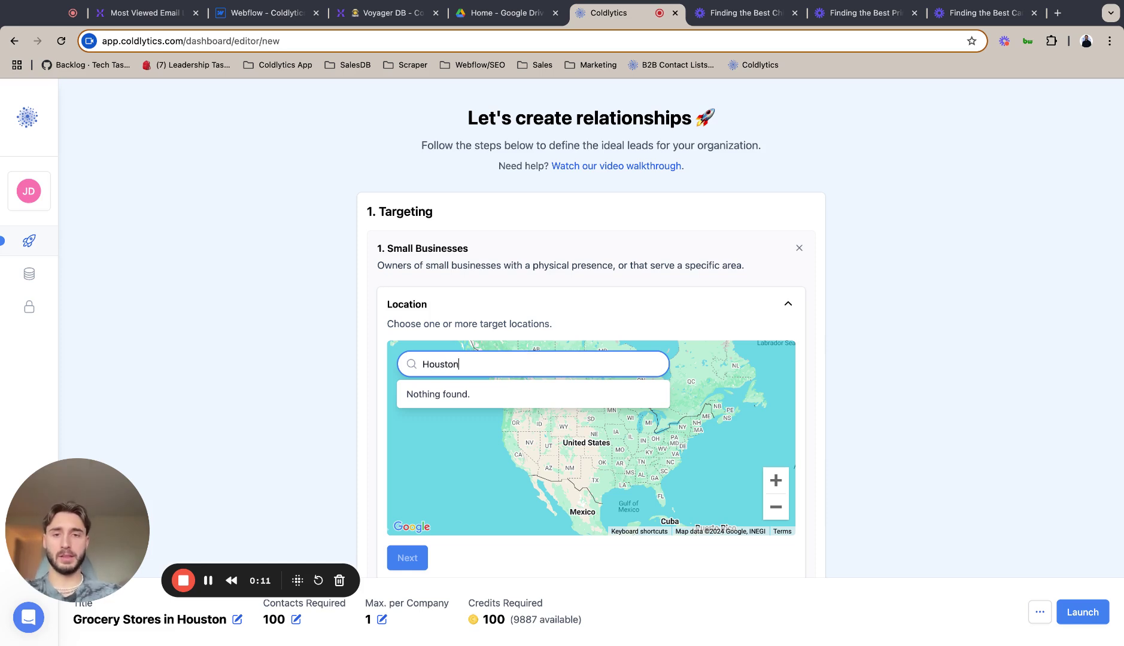
{"action": "left_click", "coordinate": [489, 394]}
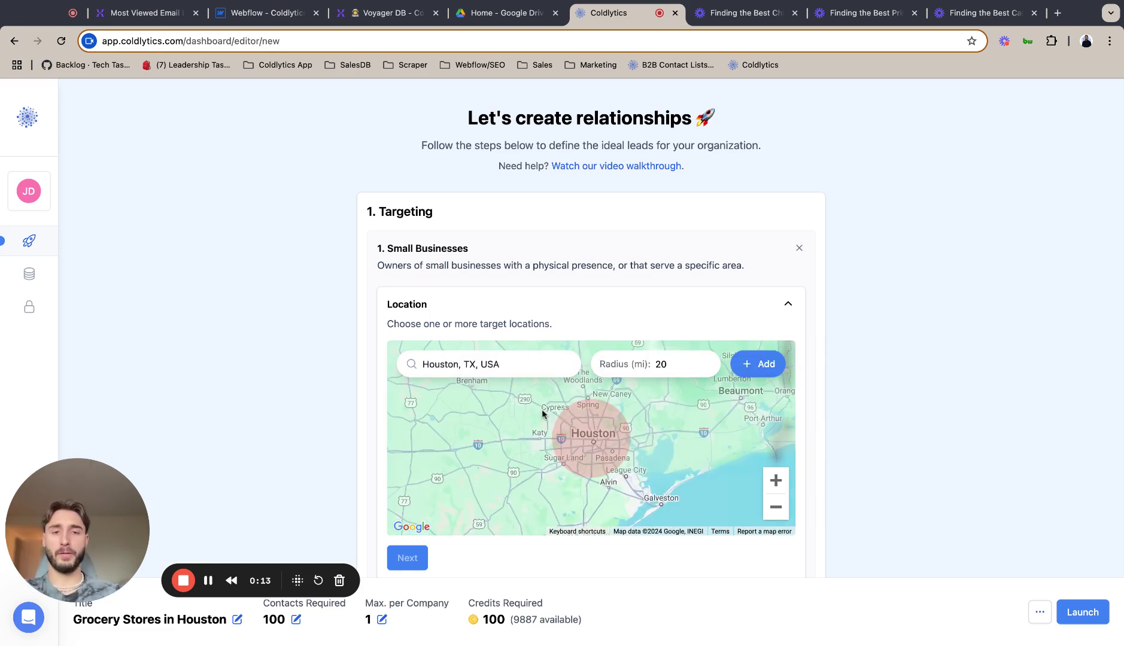
- Raise the radius around Houston to 30 miles and add it as a target location
{"action": "left_click", "coordinate": [708, 361]}
{"action": "left_click", "coordinate": [708, 362]}
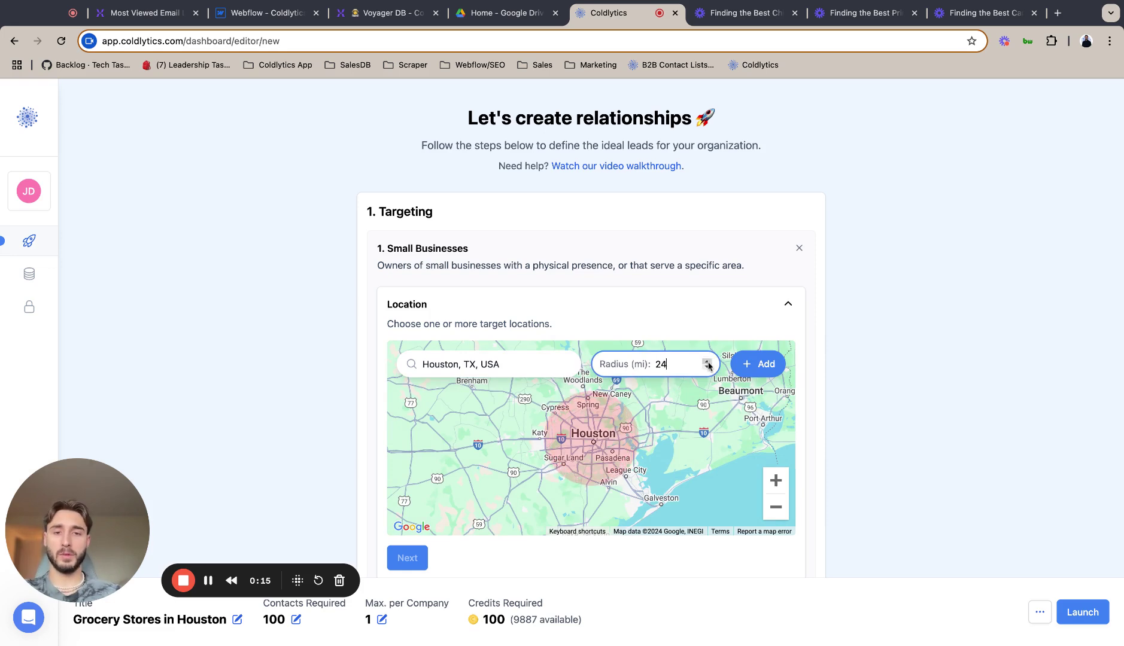
{"action": "left_click", "coordinate": [708, 361]}
{"action": "left_click", "coordinate": [709, 361]}
{"action": "left_click", "coordinate": [708, 362]}
{"action": "left_click", "coordinate": [707, 362]}
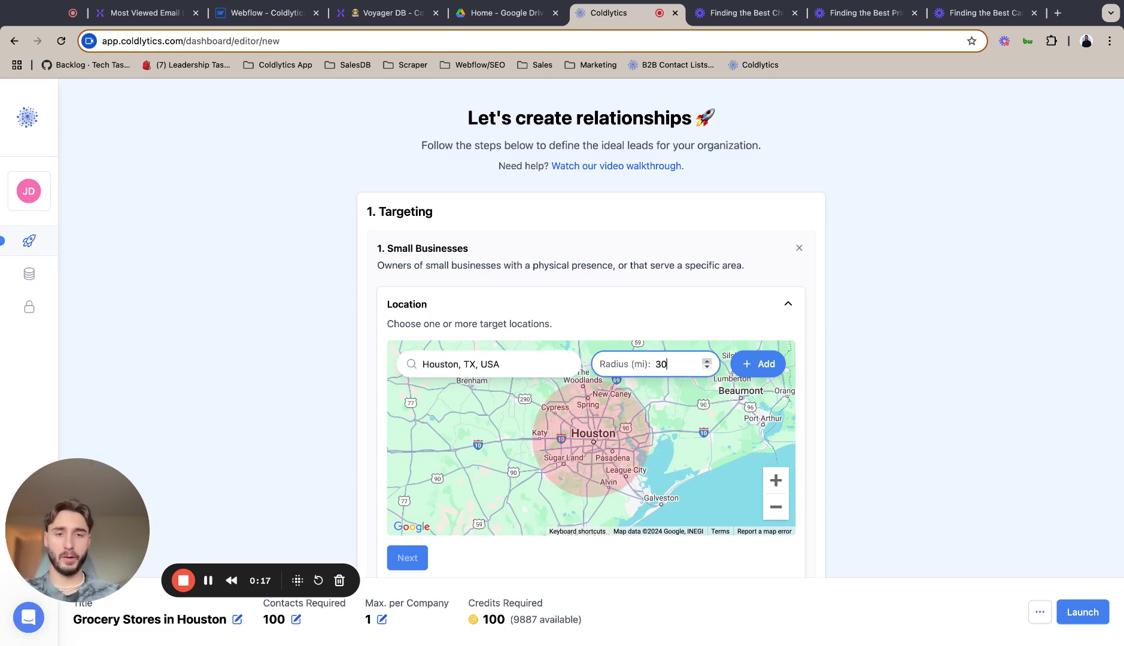
{"action": "left_click", "coordinate": [778, 484]}
{"action": "left_click", "coordinate": [778, 484]}
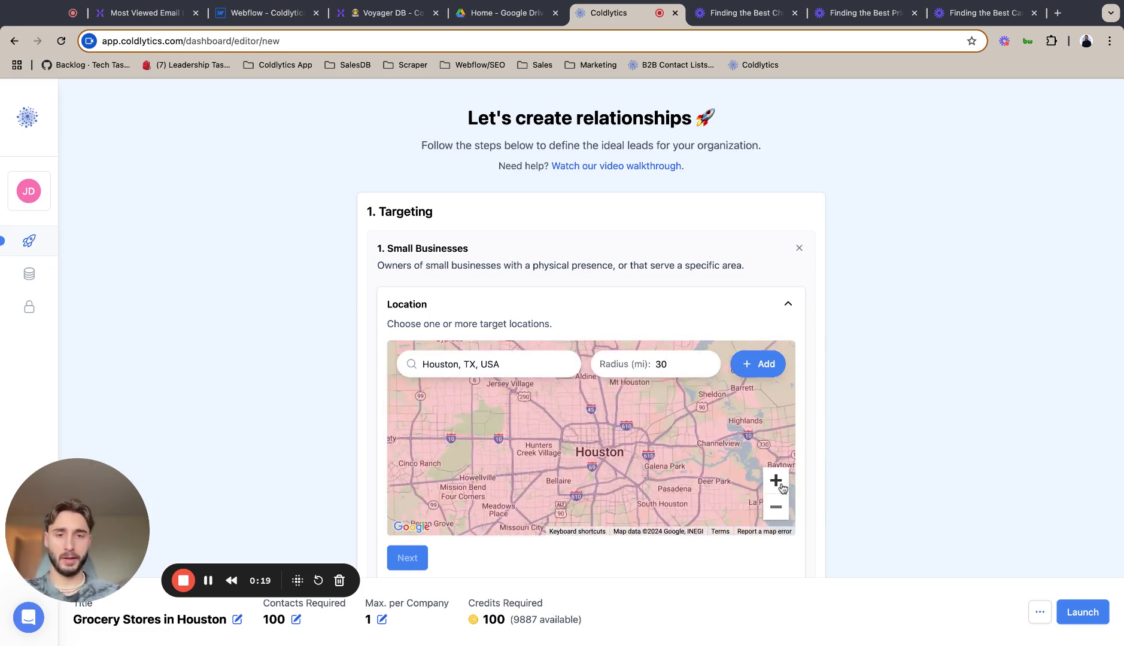
{"action": "left_click", "coordinate": [776, 509]}
{"action": "left_click", "coordinate": [777, 509]}
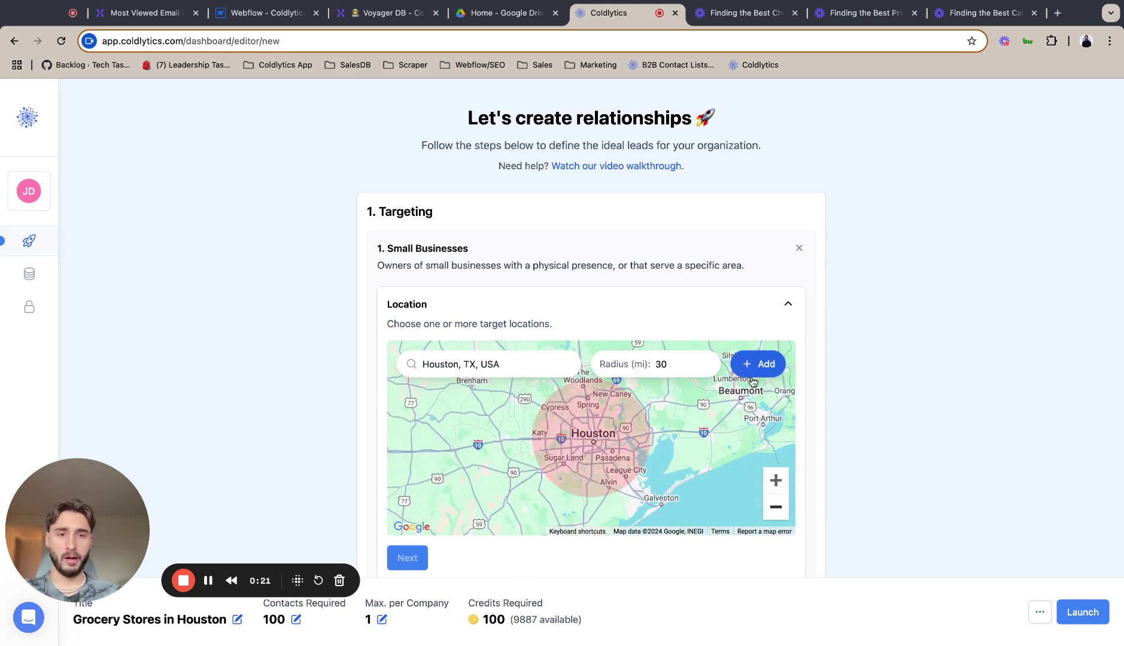
{"action": "left_click", "coordinate": [754, 365]}
{"action": "scroll", "coordinate": [715, 398], "scroll_direction": "down", "scroll_amount": 2}
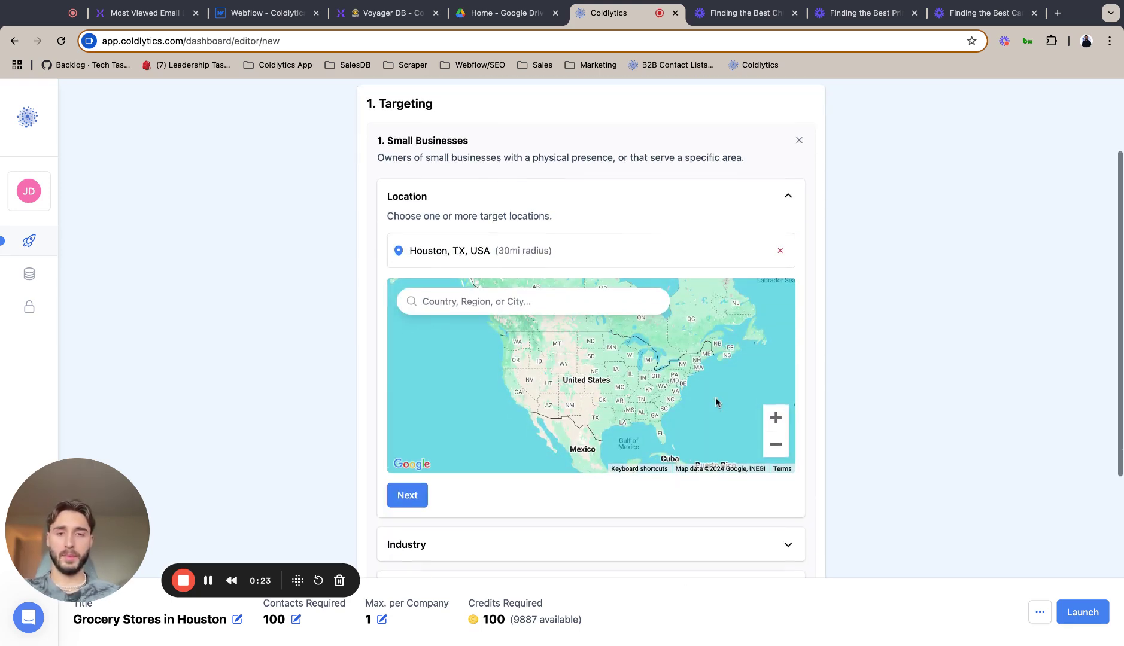
- Move to the Industry step and enter 'Grocery Stroes' as the industry search term
{"action": "left_click", "coordinate": [409, 497]}
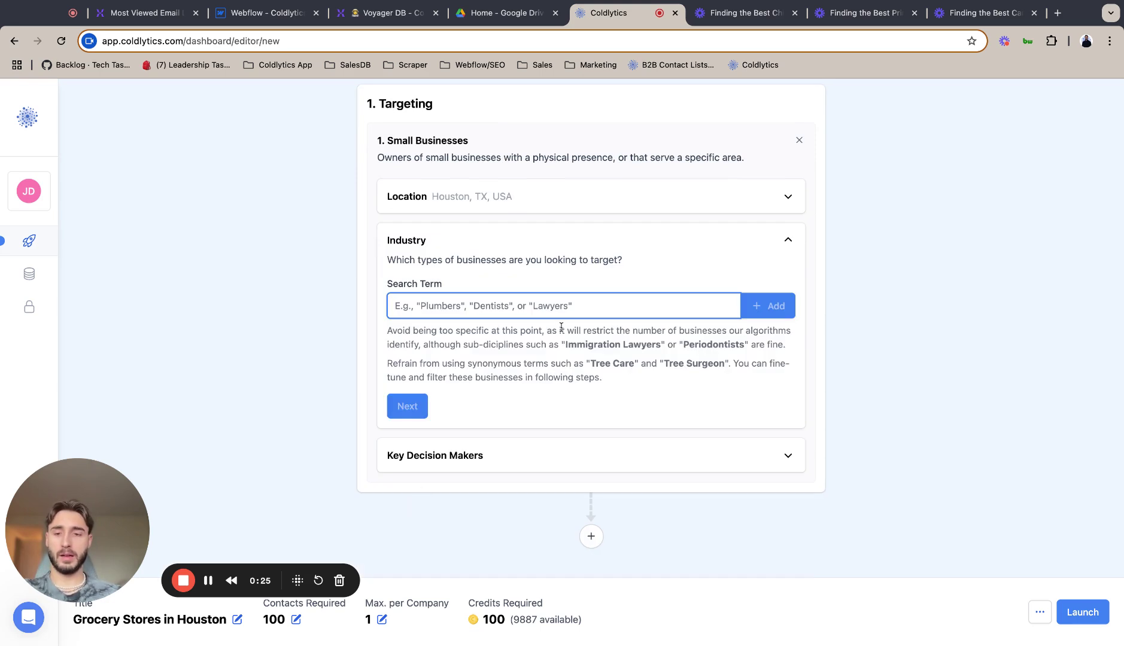
{"action": "type", "text": "Grocer"}
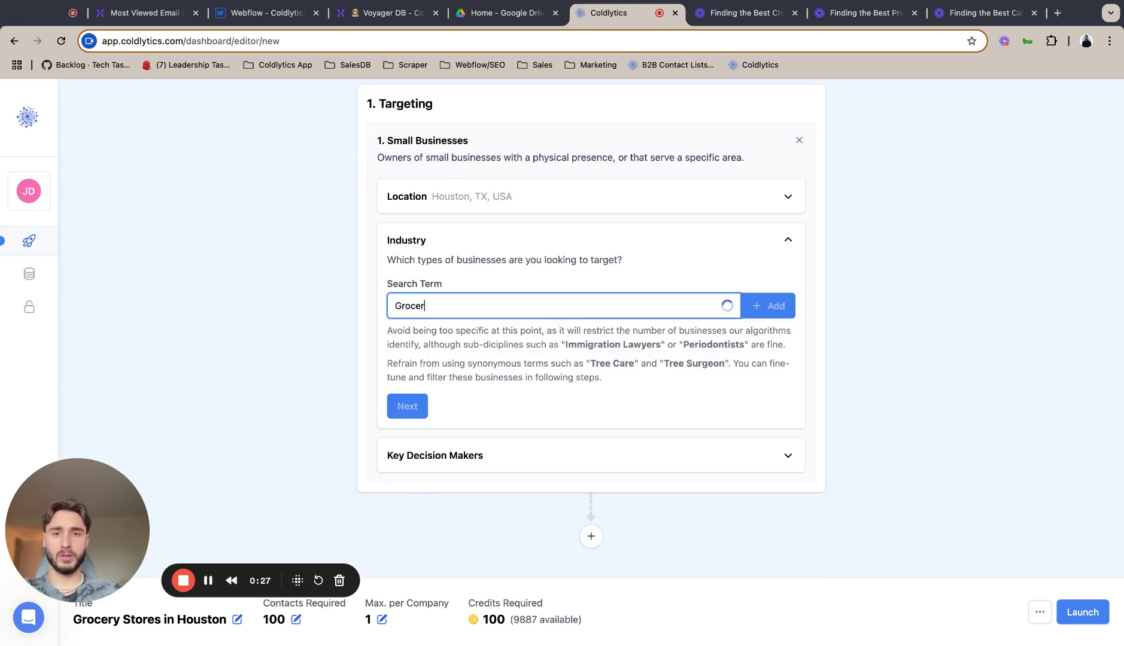
{"action": "type", "text": "y Stroes"}
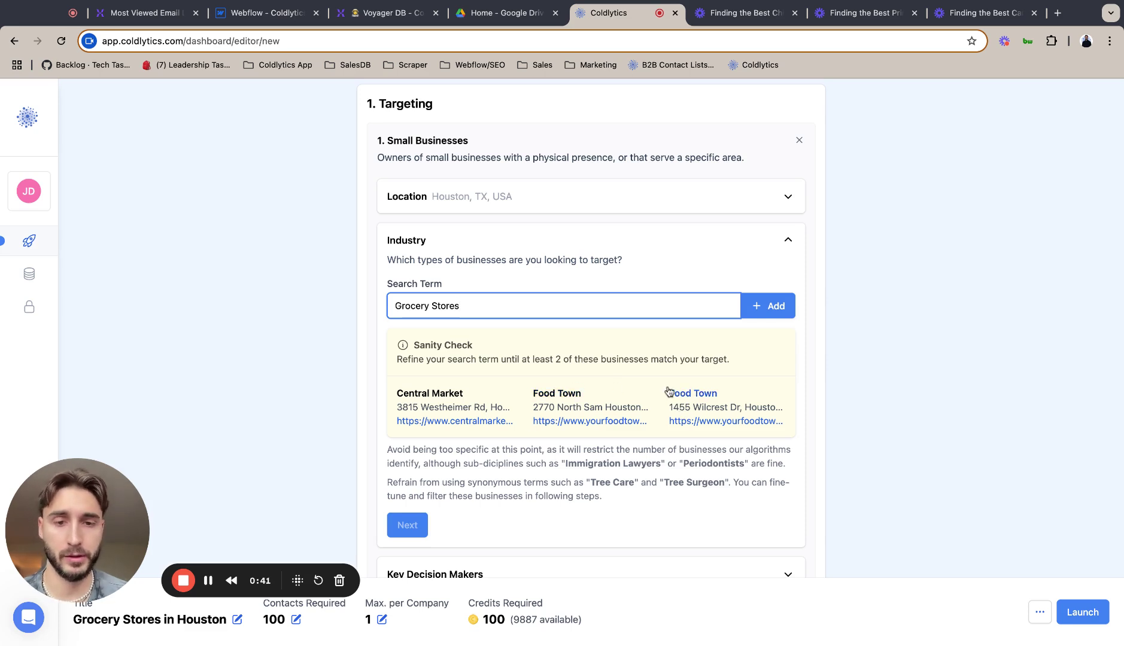
- Add Grocery Stores as the industry, then select Owners/Founders and Directors & Executives seniority levels
{"action": "left_click", "coordinate": [758, 305]}
{"action": "left_click", "coordinate": [407, 453]}
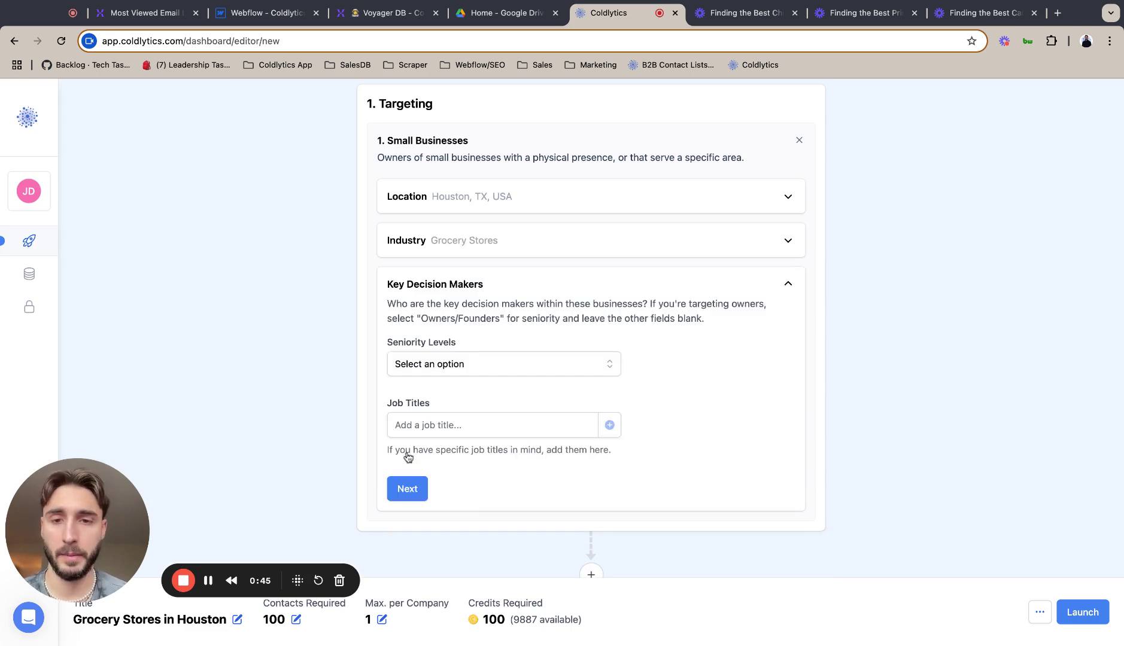
{"action": "left_click", "coordinate": [489, 365]}
{"action": "left_click", "coordinate": [488, 386]}
{"action": "left_click", "coordinate": [487, 390]}
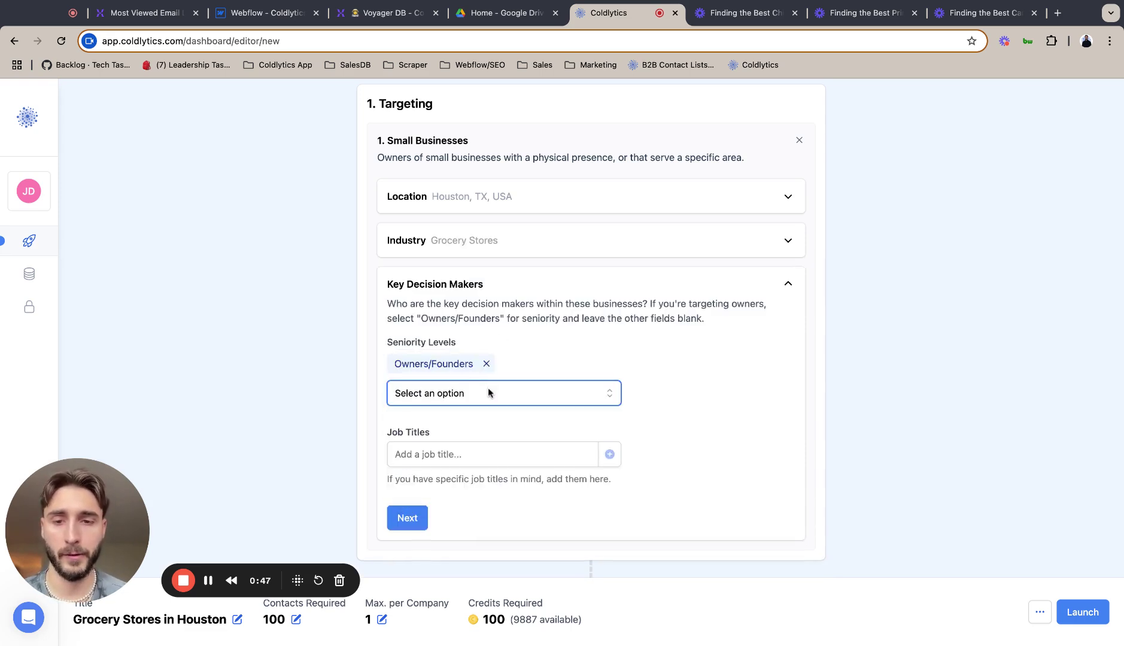
{"action": "left_click", "coordinate": [488, 392]}
{"action": "left_click", "coordinate": [487, 421]}
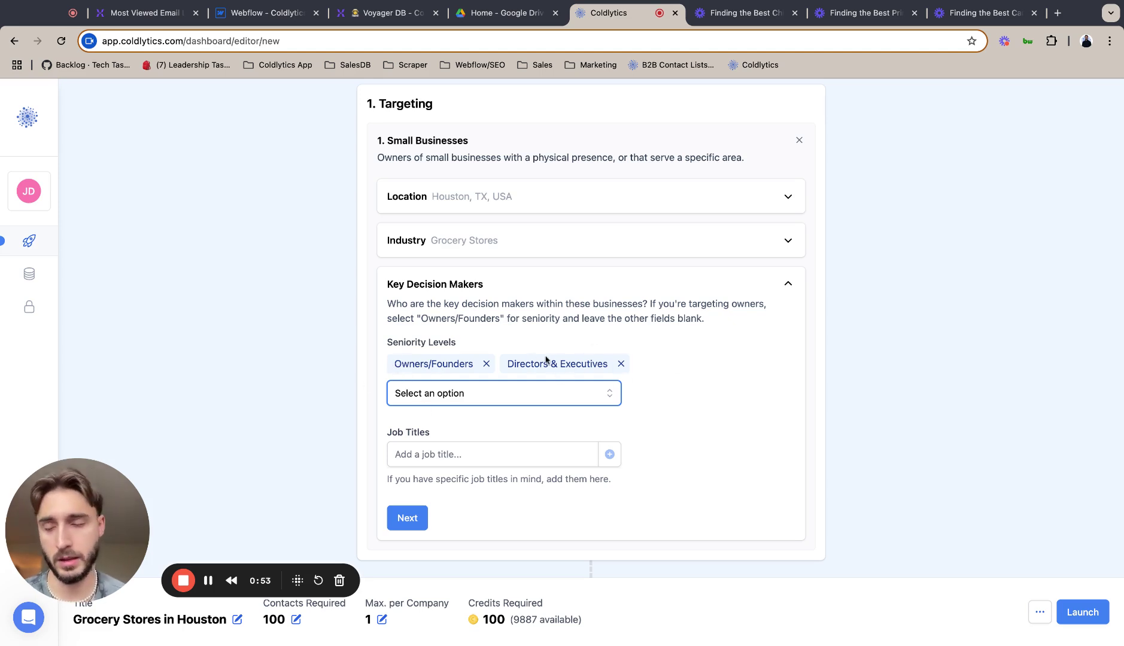
- Finish the decision makers step and open the Firmographics Google Reviews filter
{"action": "left_click", "coordinate": [413, 519]}
{"action": "left_click", "coordinate": [498, 527]}
{"action": "scroll", "coordinate": [499, 526], "scroll_direction": "down", "scroll_amount": 4}
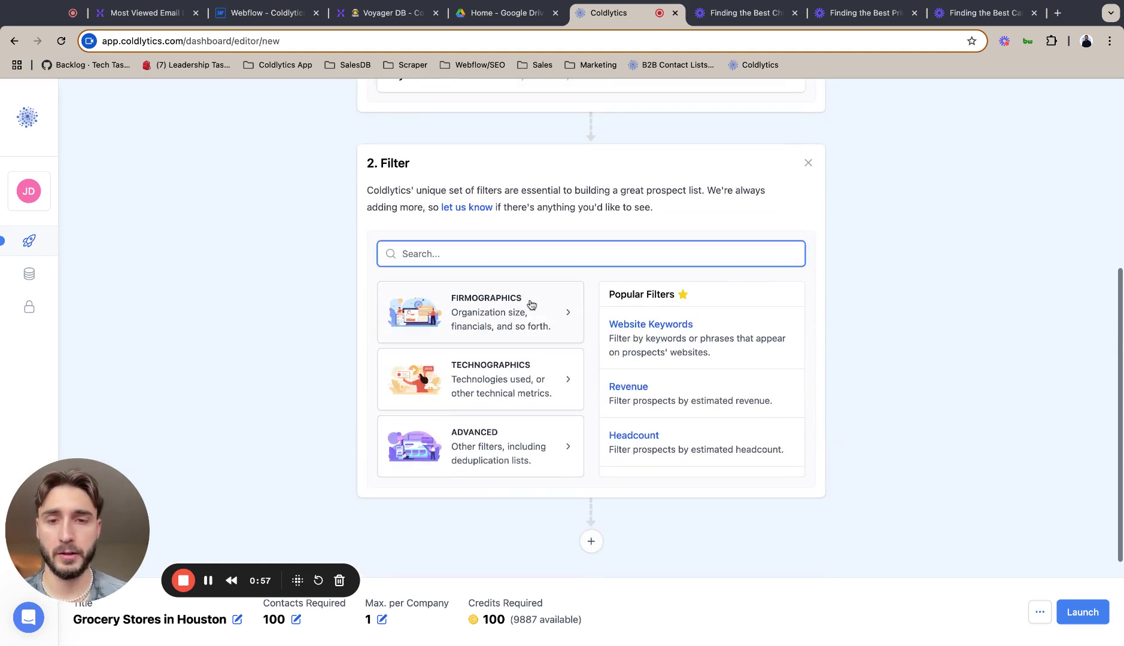
{"action": "left_click", "coordinate": [528, 308]}
{"action": "scroll", "coordinate": [507, 376], "scroll_direction": "down", "scroll_amount": 4}
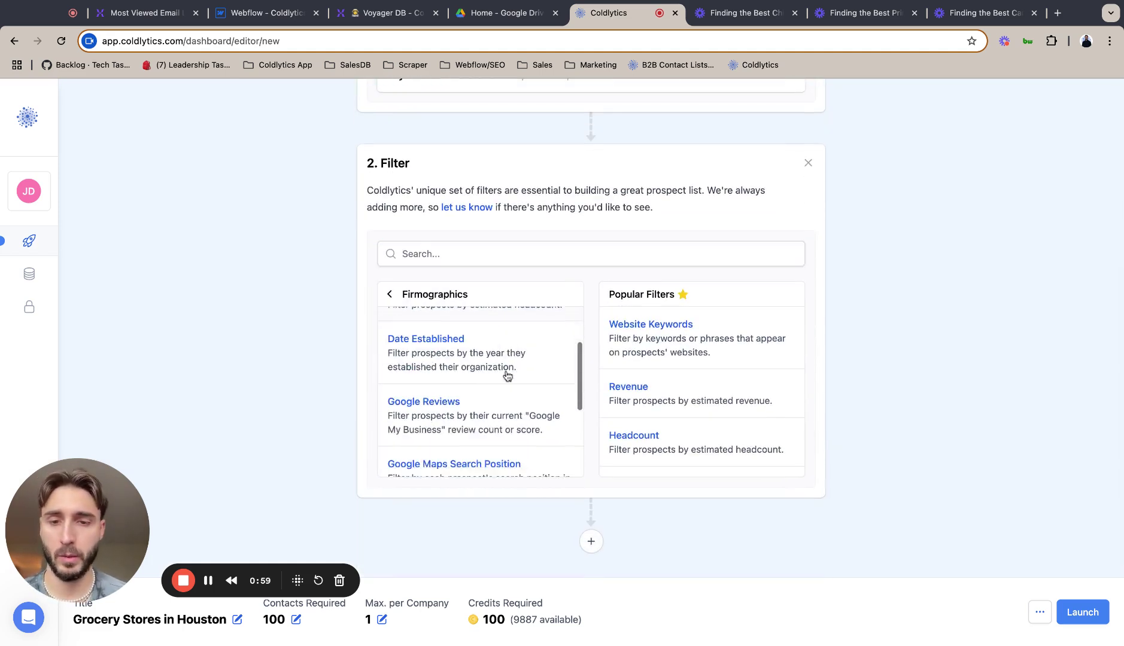
{"action": "left_click", "coordinate": [505, 354]}
- Set the review score range to minimum 3 and maximum 5, then save the filter
{"action": "left_click", "coordinate": [444, 401]}
{"action": "type", "text": "3"}
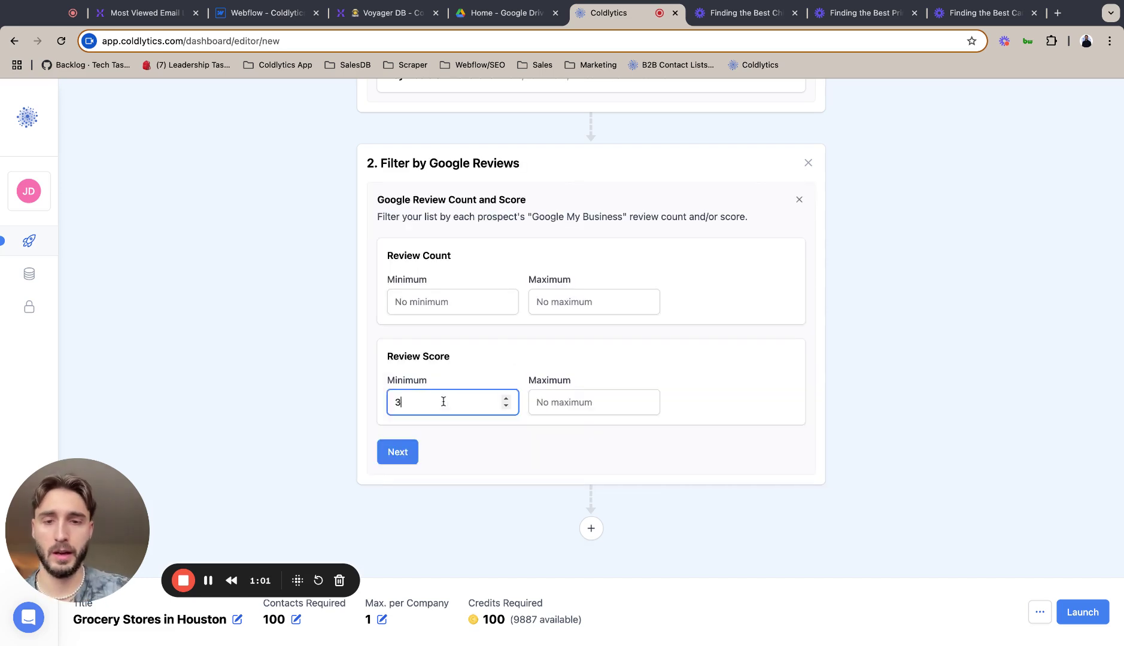
{"action": "left_click", "coordinate": [561, 406]}
{"action": "type", "text": "5"}
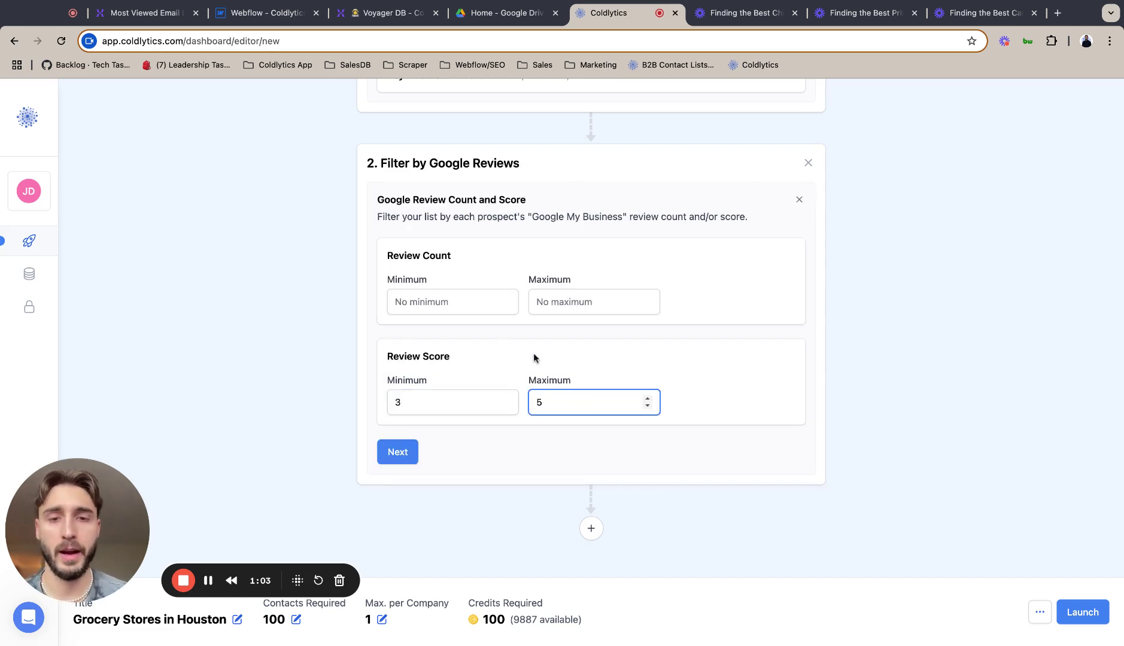
{"action": "left_click", "coordinate": [378, 380]}
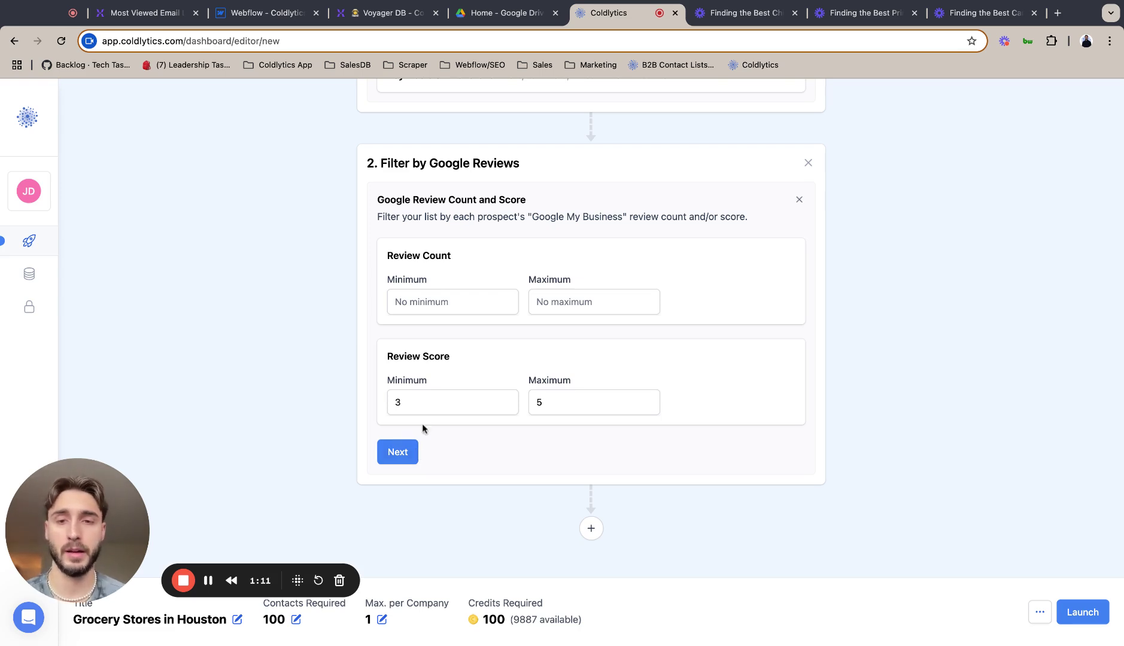
{"action": "left_click", "coordinate": [411, 452]}
- Add a Franchise or National Chain filter set to Exclude Franchises and National Chains
{"action": "left_click", "coordinate": [481, 481]}
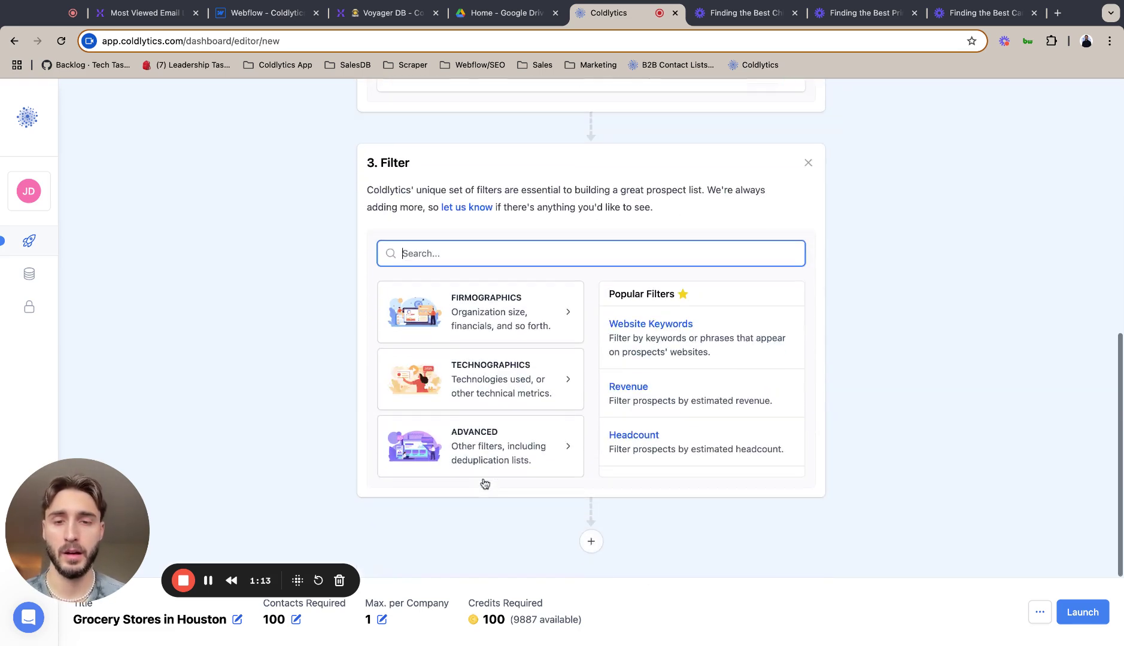
{"action": "left_click", "coordinate": [499, 325]}
{"action": "scroll", "coordinate": [492, 378], "scroll_direction": "down", "scroll_amount": 5}
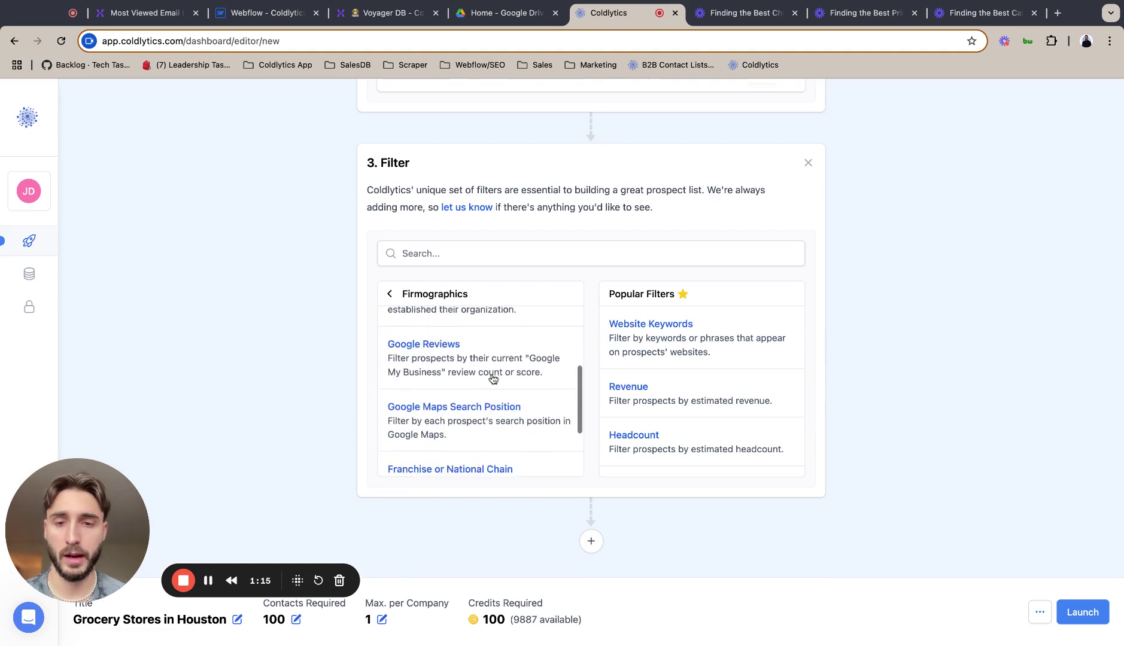
{"action": "scroll", "coordinate": [492, 378], "scroll_direction": "down", "scroll_amount": 3}
{"action": "left_click", "coordinate": [479, 369]}
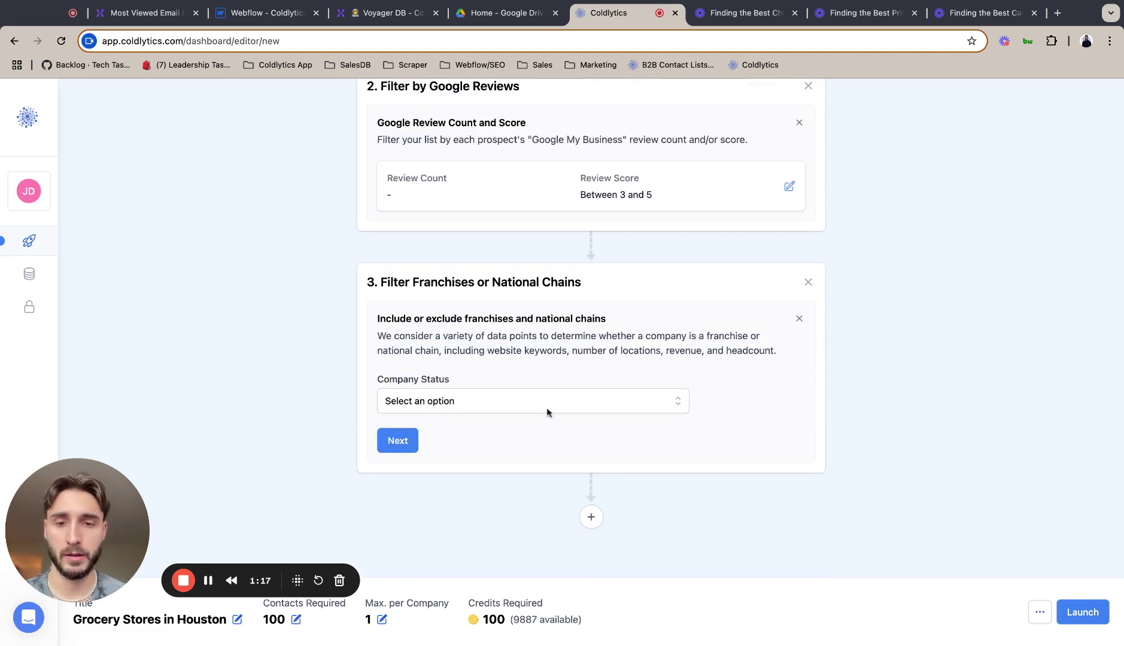
{"action": "left_click", "coordinate": [513, 405]}
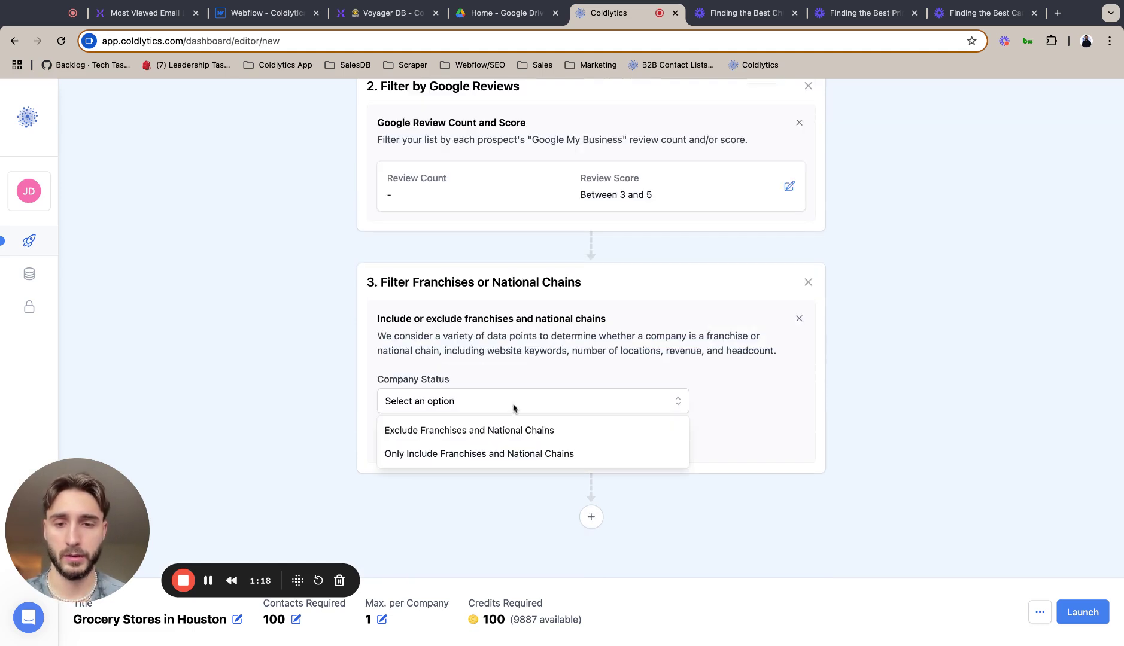
{"action": "left_click", "coordinate": [488, 440]}
{"action": "left_click", "coordinate": [419, 446]}
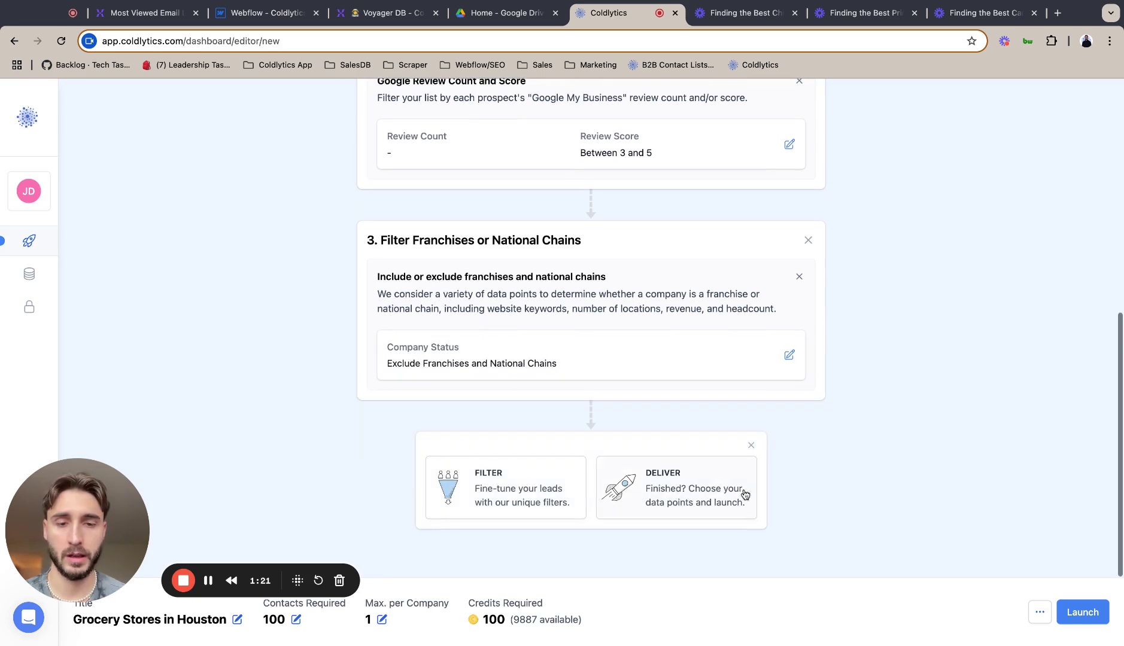
{"action": "left_click", "coordinate": [535, 507]}
- Open the Google Maps Search Position filter under Firmographics
{"action": "left_click", "coordinate": [533, 383]}
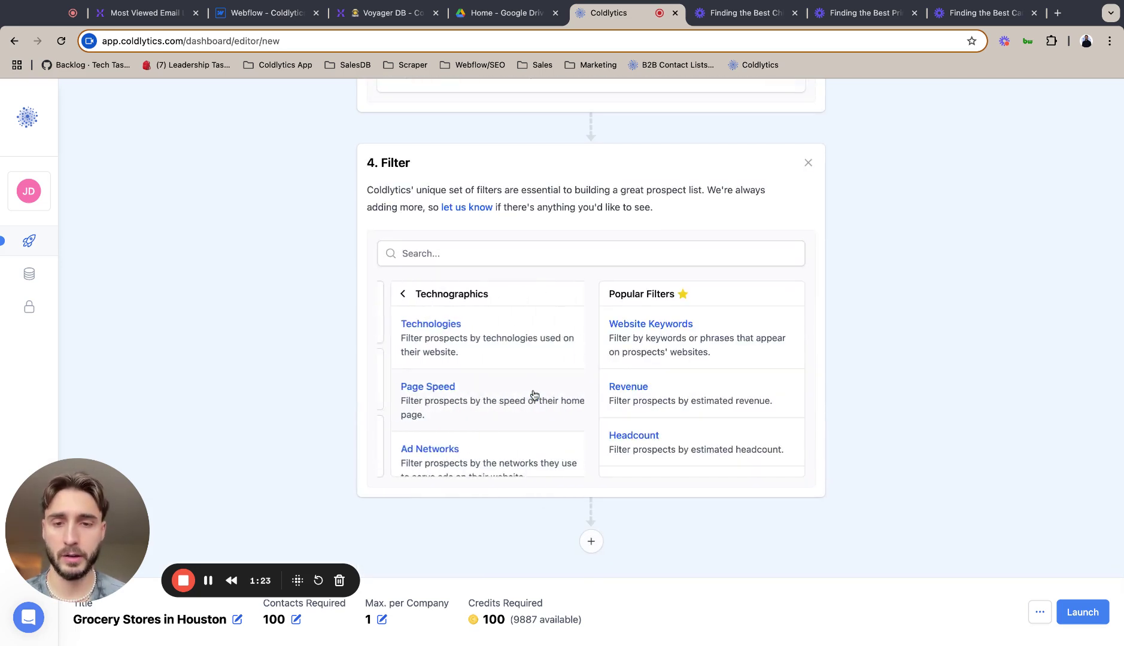
{"action": "left_click", "coordinate": [388, 294]}
{"action": "left_click", "coordinate": [491, 321]}
{"action": "scroll", "coordinate": [489, 401], "scroll_direction": "down", "scroll_amount": 3}
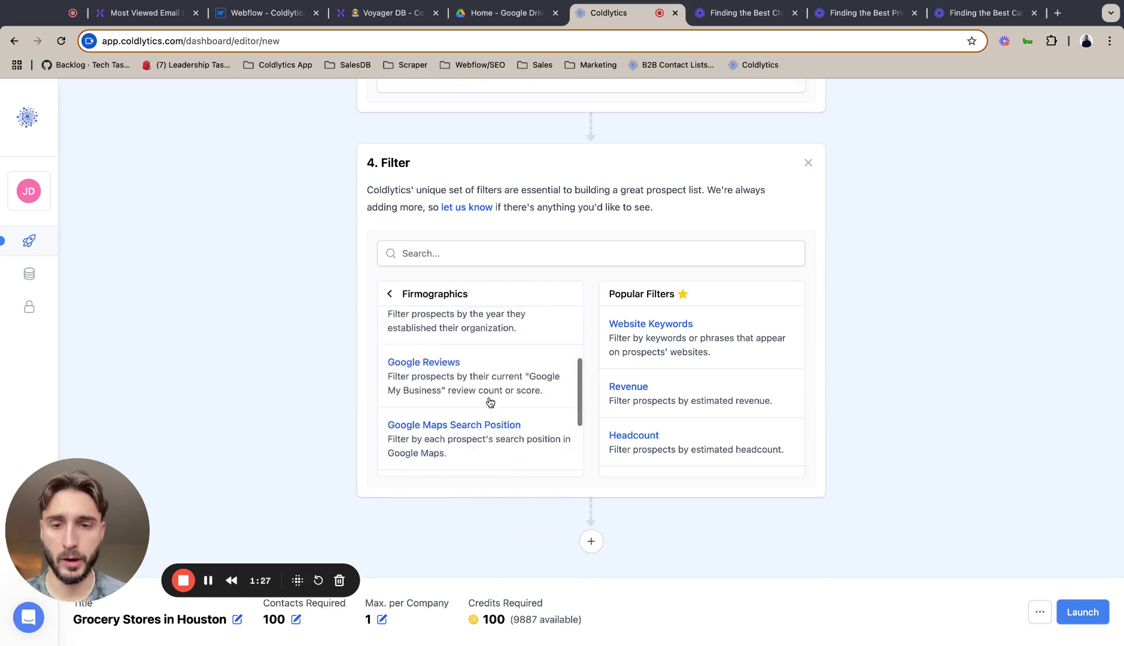
{"action": "scroll", "coordinate": [490, 401], "scroll_direction": "down", "scroll_amount": 2}
{"action": "scroll", "coordinate": [491, 392], "scroll_direction": "up", "scroll_amount": 1}
{"action": "left_click", "coordinate": [494, 381]}
- Set Search Position to higher than or equal to 15 with no upper limit, then add the Deliver step
{"action": "left_click", "coordinate": [561, 400]}
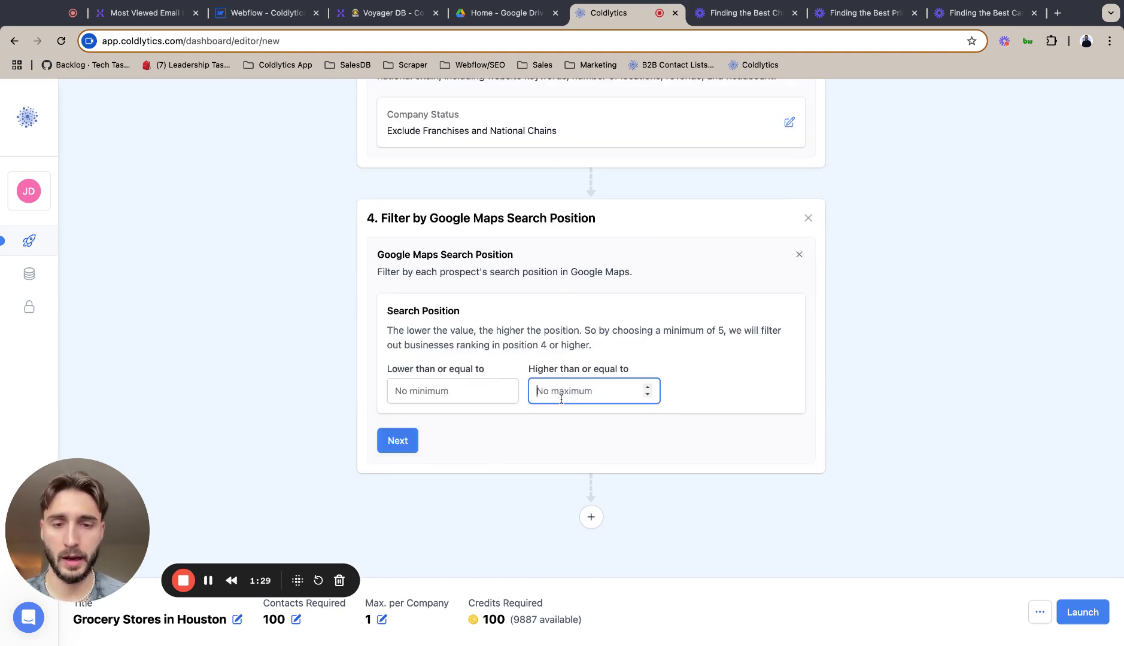
{"action": "type", "text": "15"}
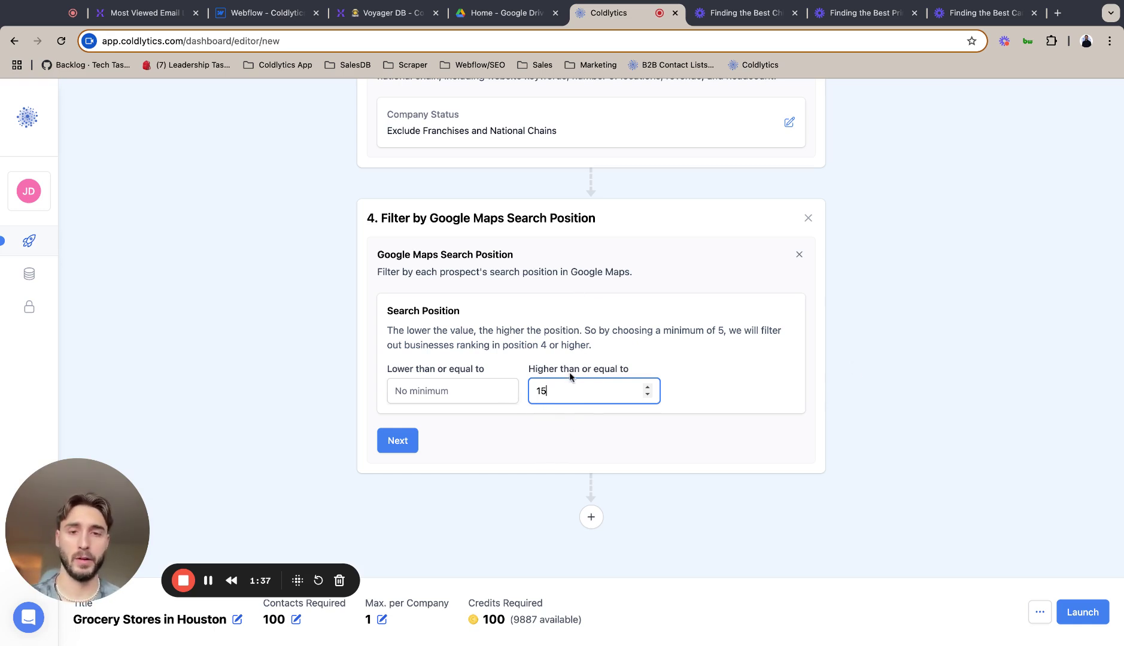
{"action": "left_click", "coordinate": [460, 386]}
{"action": "type", "text": "25"}
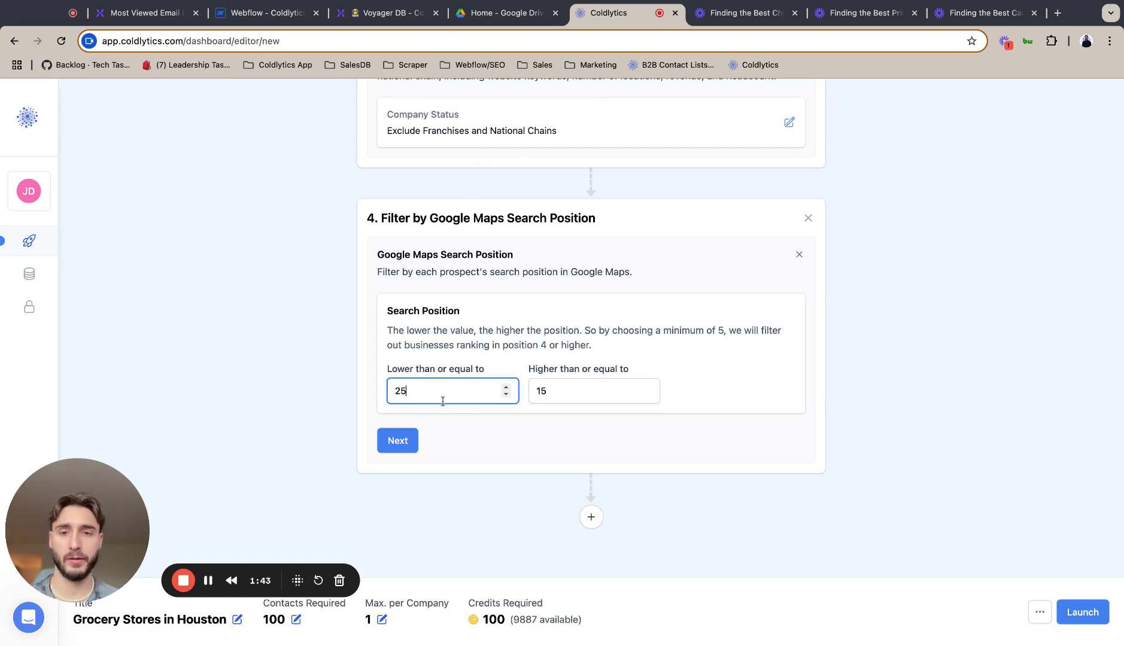
{"action": "key", "text": "BackSpace"}
{"action": "left_click", "coordinate": [367, 343]}
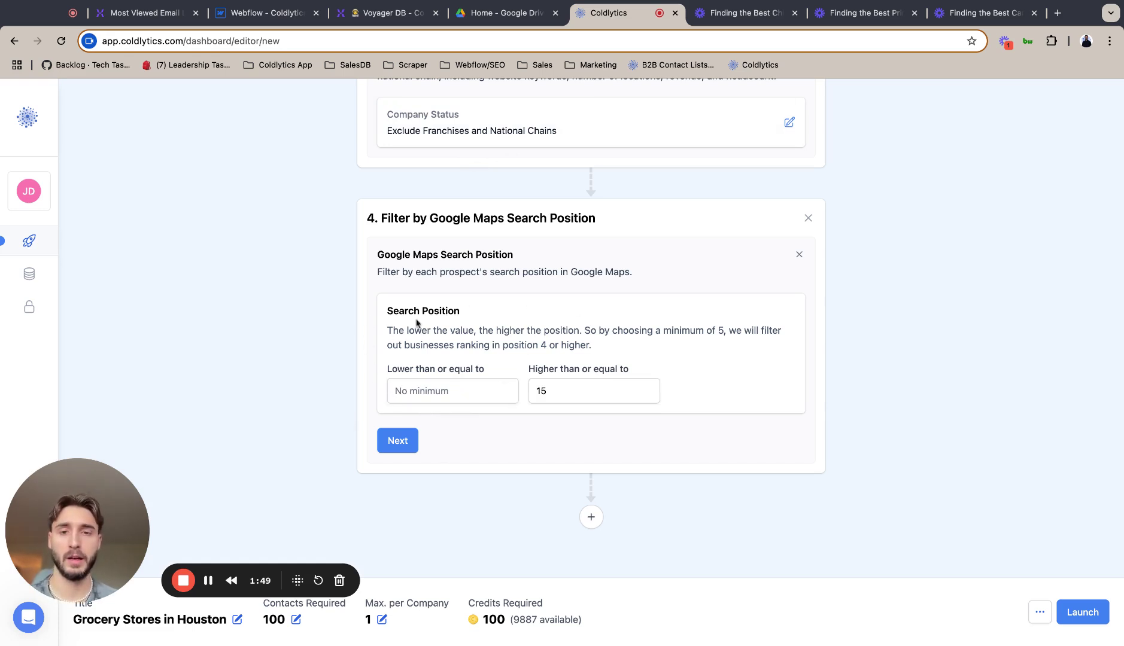
{"action": "left_click", "coordinate": [398, 440]}
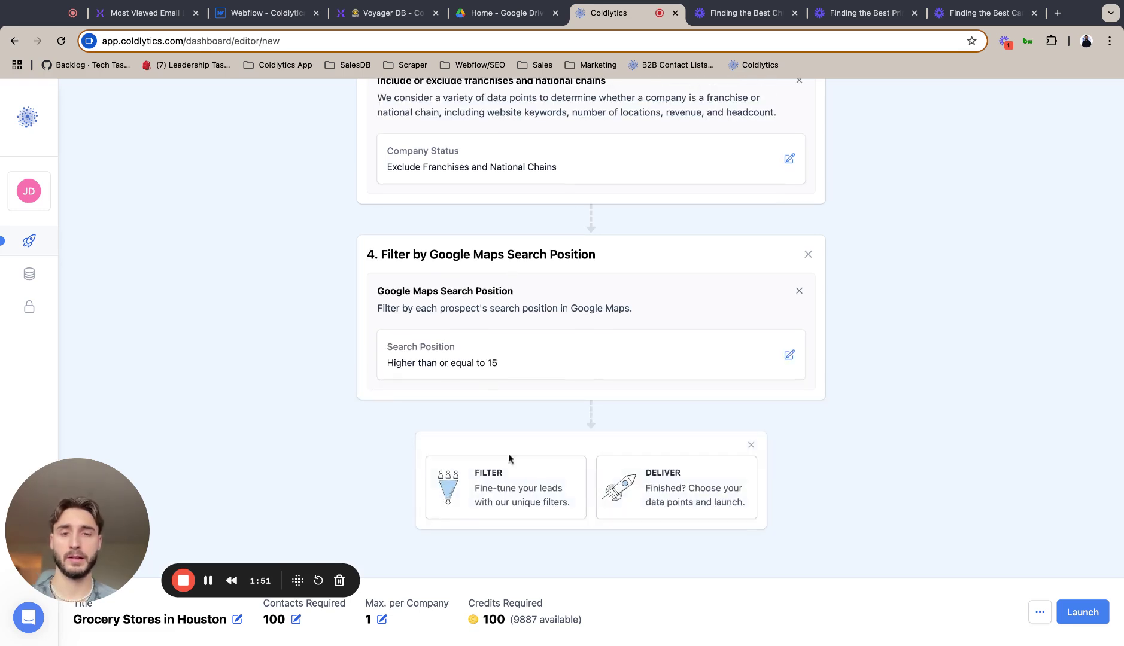
{"action": "left_click", "coordinate": [636, 482]}
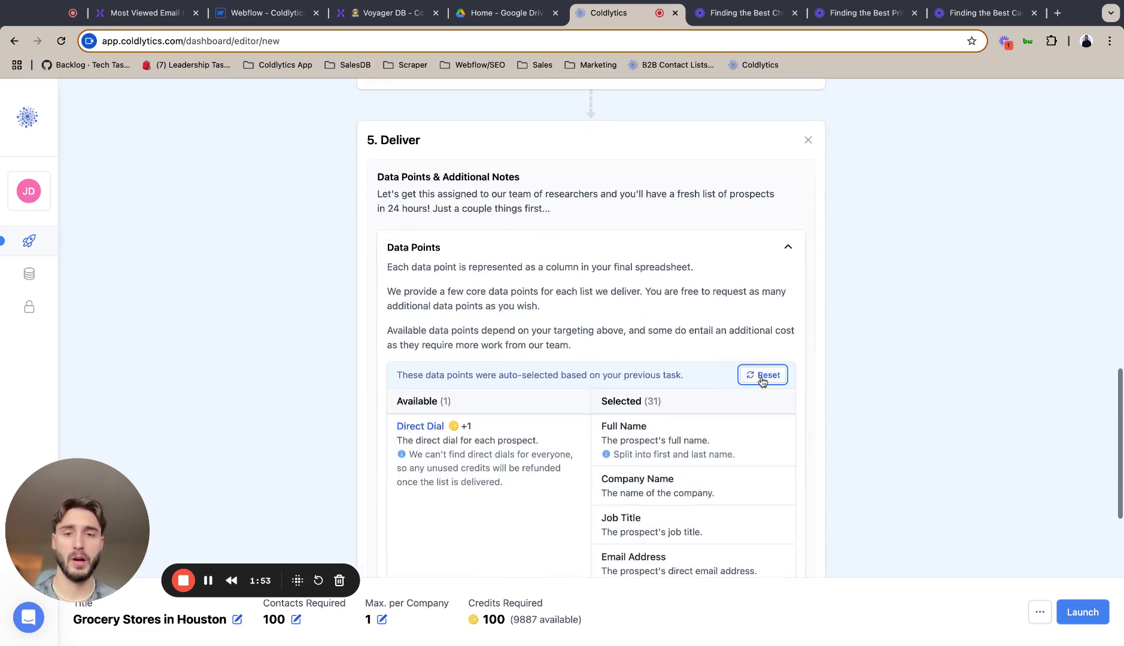
- Reset the data points, then add Google Review Count, Google Review Score, GMB Profile and GMB Claimed
{"action": "left_click", "coordinate": [513, 425]}
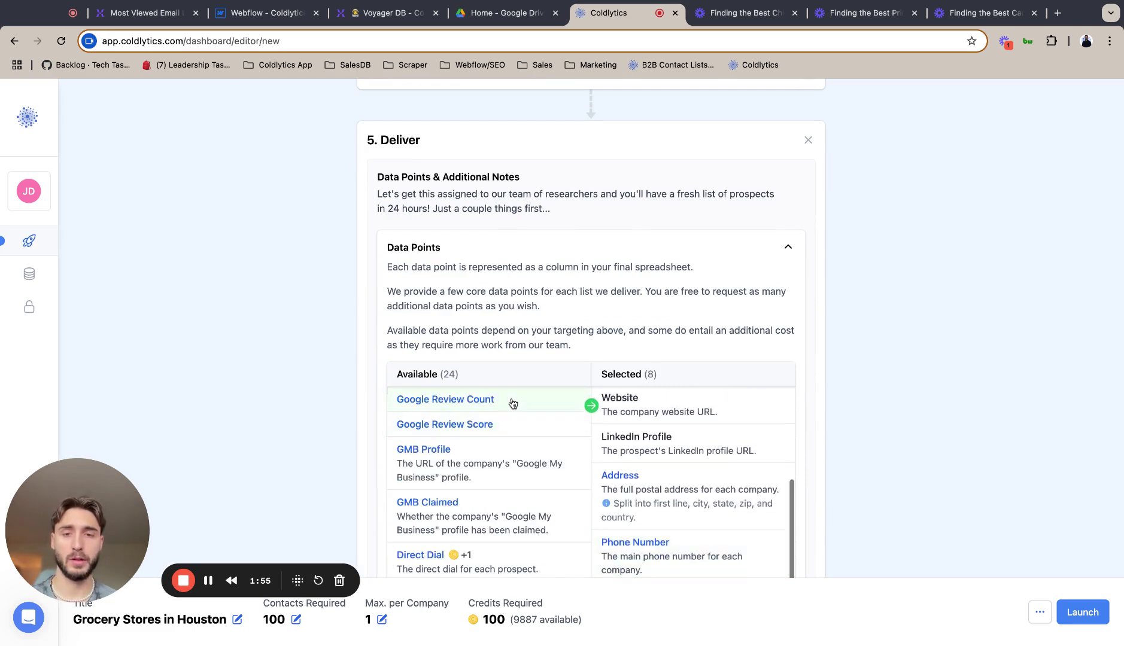
{"action": "left_click", "coordinate": [512, 403]}
{"action": "left_click", "coordinate": [513, 404]}
{"action": "left_click", "coordinate": [512, 403]}
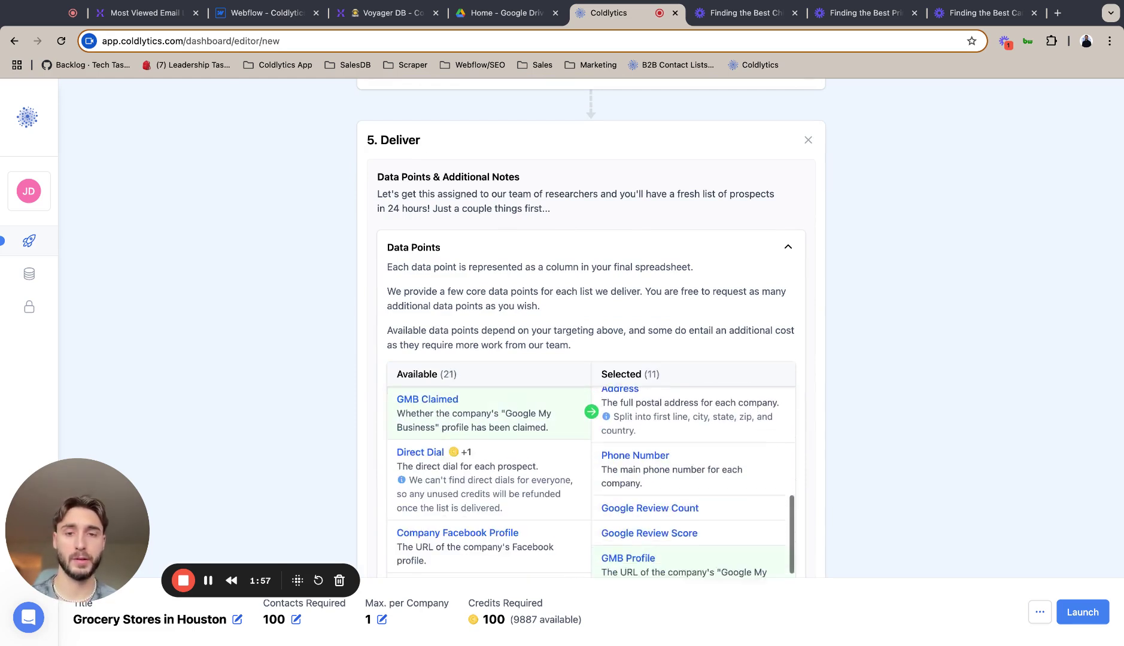
{"action": "left_click", "coordinate": [513, 413]}
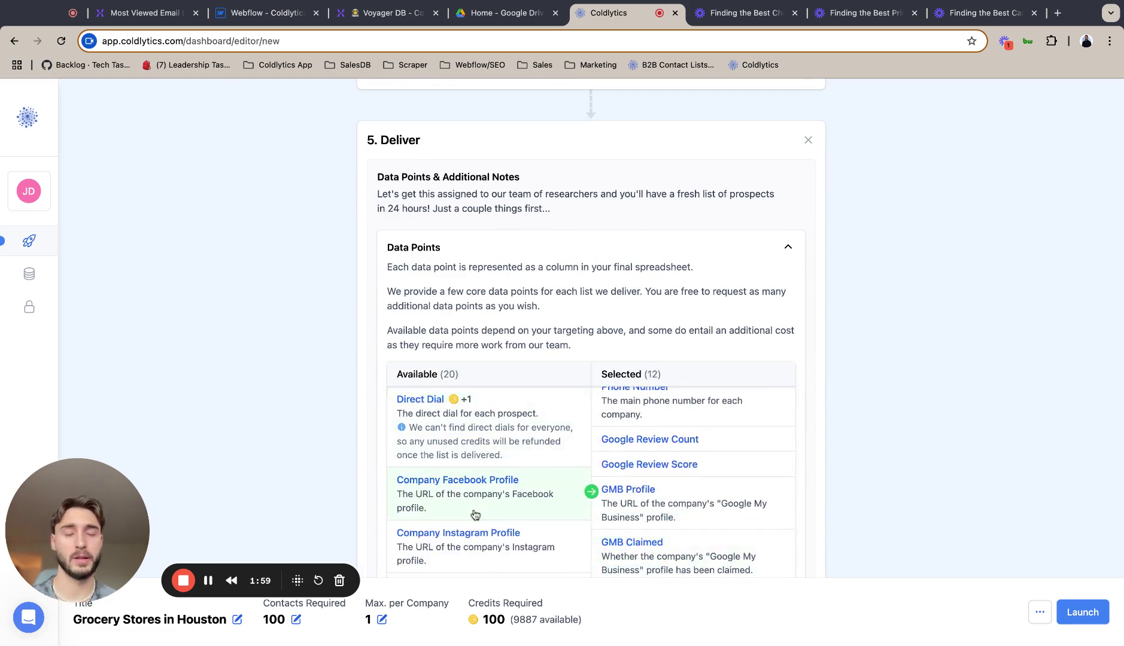
- Add the Facebook, Instagram, LinkedIn, TikTok and Twitter company profile data points
{"action": "scroll", "coordinate": [475, 515], "scroll_direction": "down", "scroll_amount": 2}
{"action": "scroll", "coordinate": [474, 512], "scroll_direction": "up", "scroll_amount": 2}
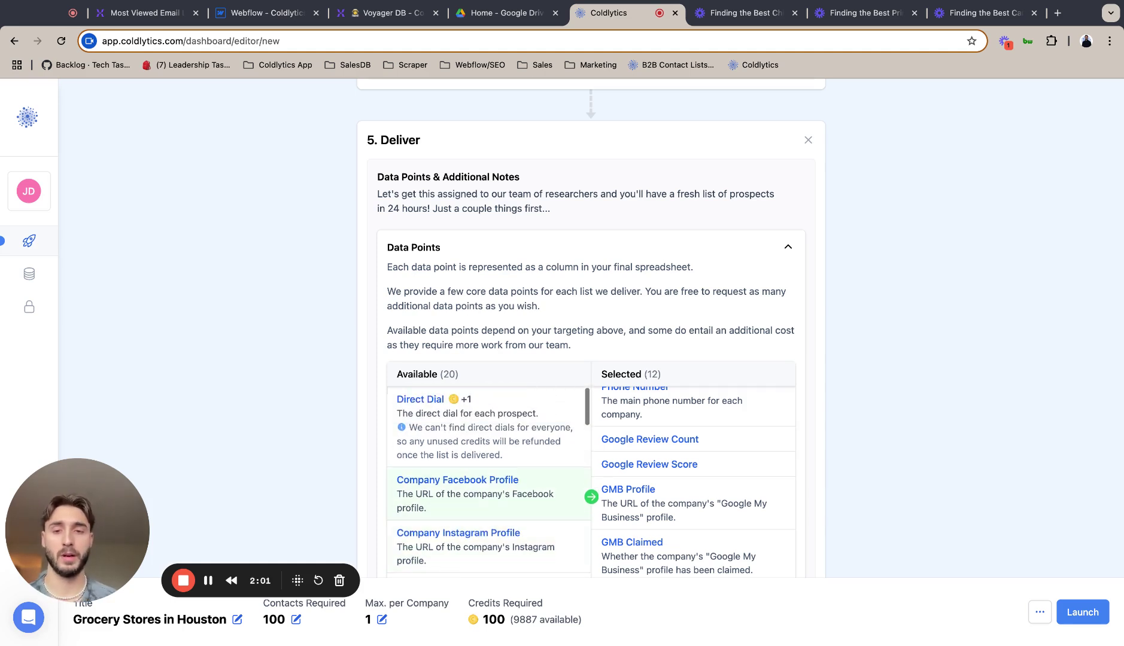
{"action": "scroll", "coordinate": [724, 494], "scroll_direction": "down", "scroll_amount": 3}
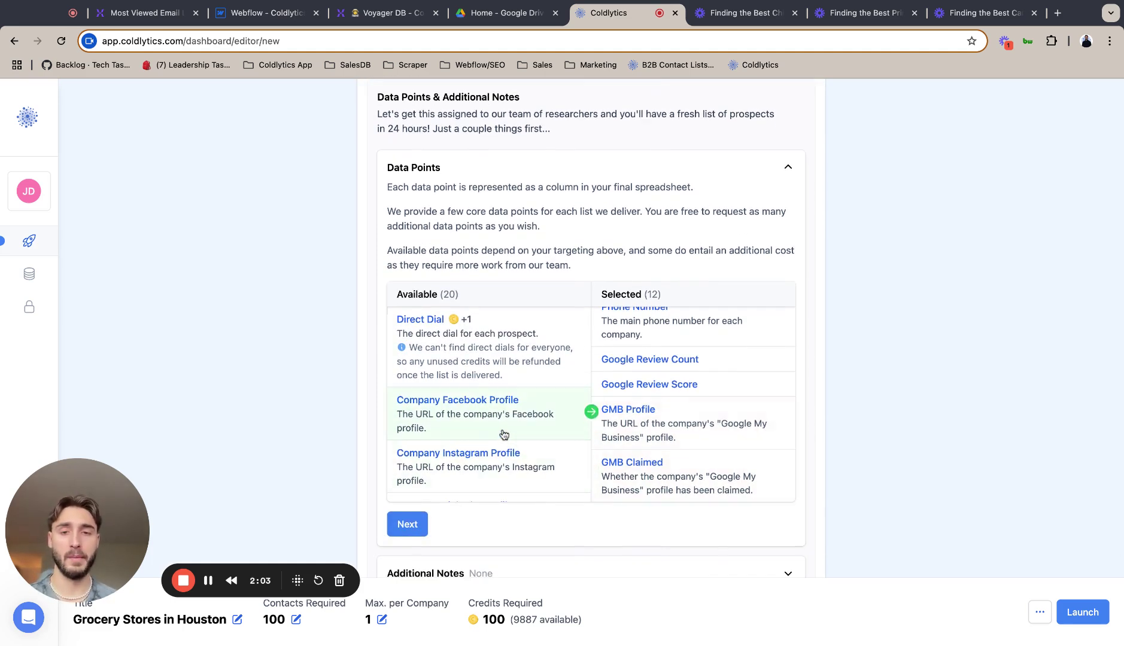
{"action": "left_click", "coordinate": [504, 435]}
{"action": "left_click", "coordinate": [504, 435]}
{"action": "left_click", "coordinate": [504, 422]}
{"action": "left_click", "coordinate": [504, 422]}
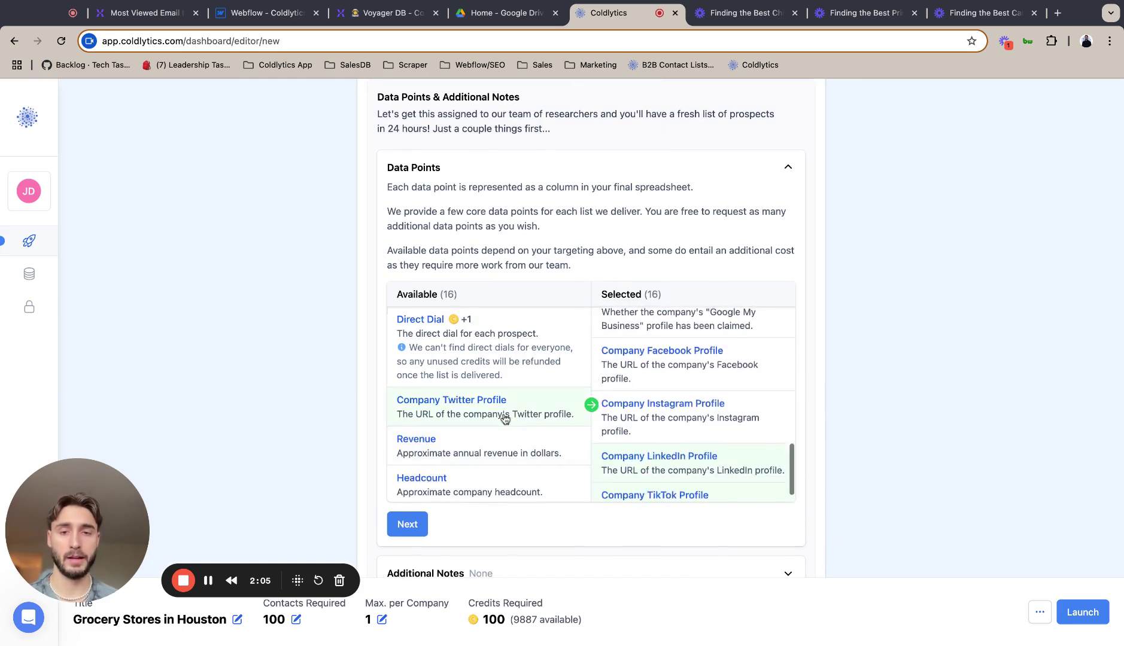
{"action": "left_click", "coordinate": [504, 419]}
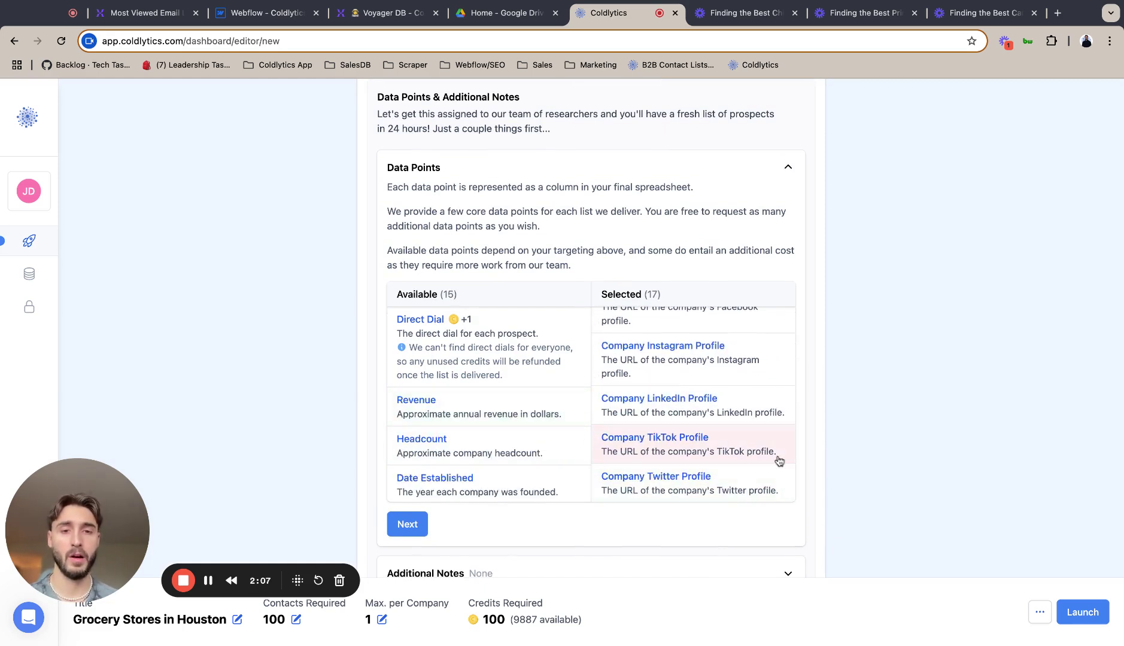
- Add Revenue, Headcount and Date Established to the selected data points
{"action": "left_click", "coordinate": [476, 401]}
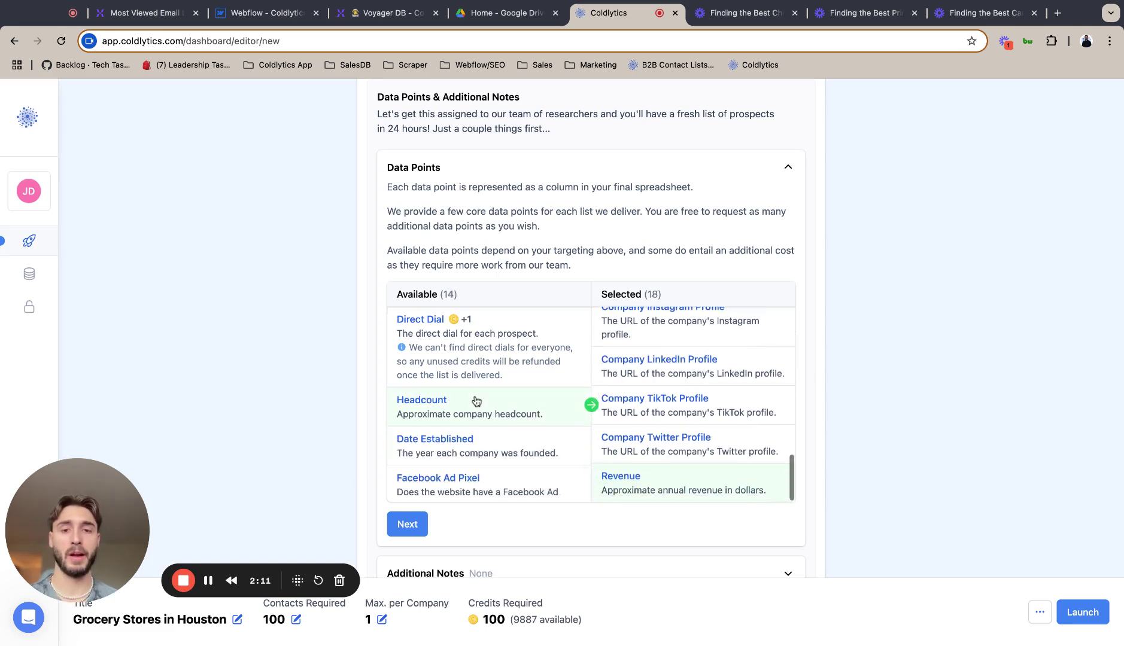
{"action": "left_click", "coordinate": [476, 401]}
{"action": "left_click", "coordinate": [476, 401]}
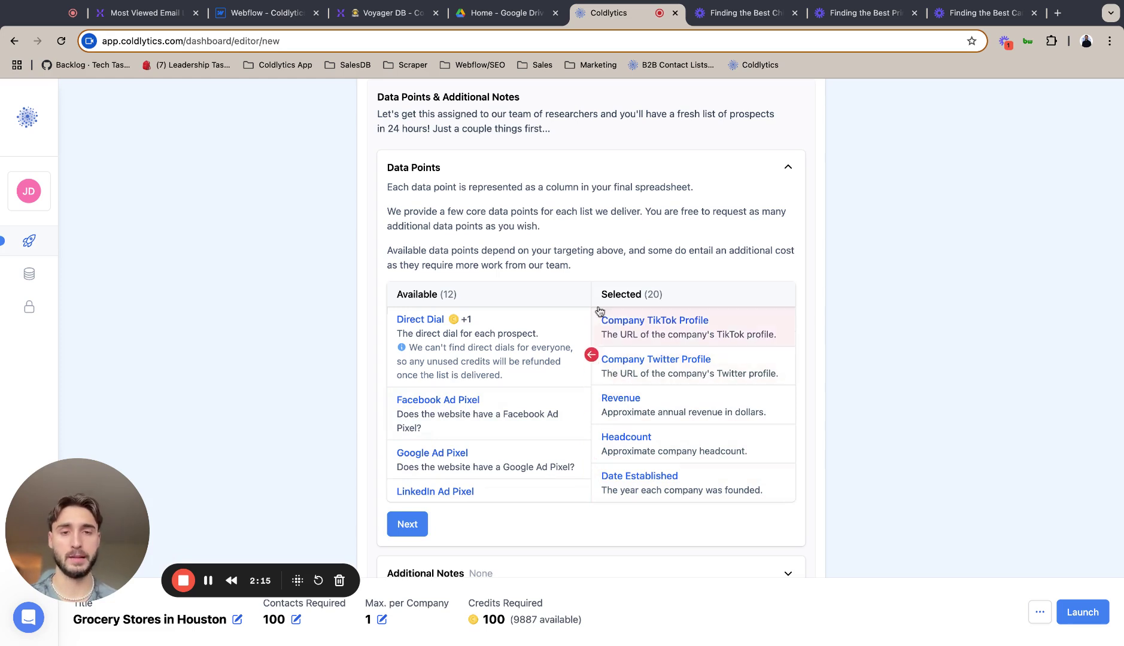
{"action": "scroll", "coordinate": [600, 412], "scroll_direction": "up", "scroll_amount": 2}
{"action": "scroll", "coordinate": [601, 411], "scroll_direction": "down", "scroll_amount": 2}
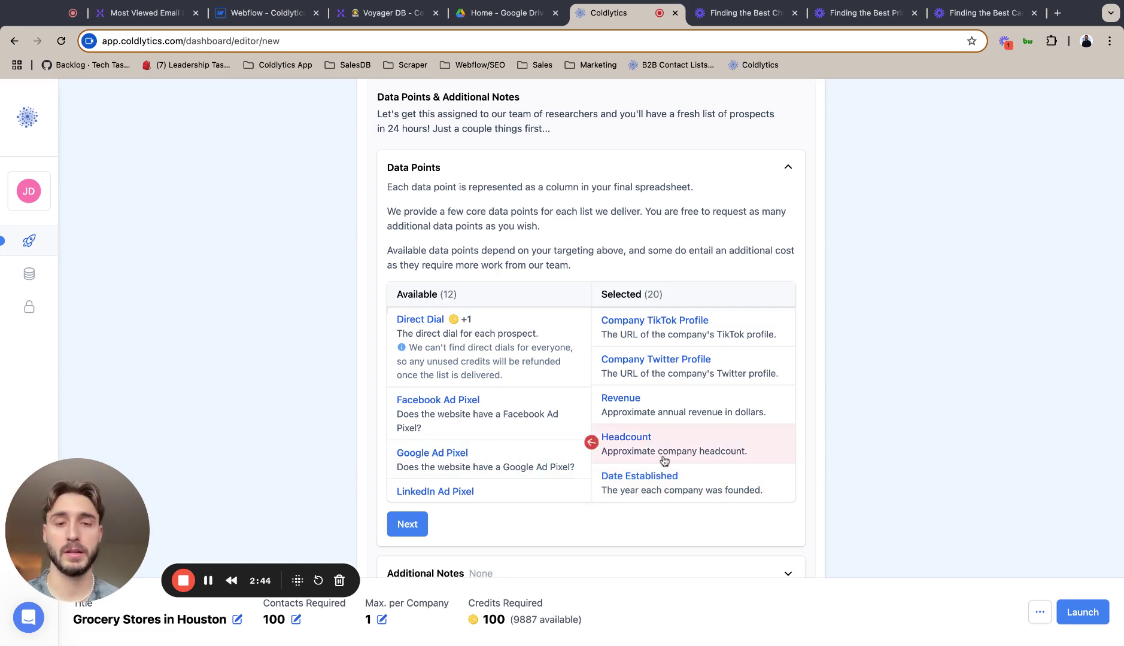
- Add the Facebook, Google, LinkedIn and TikTok ad pixel data points
{"action": "left_click", "coordinate": [536, 414]}
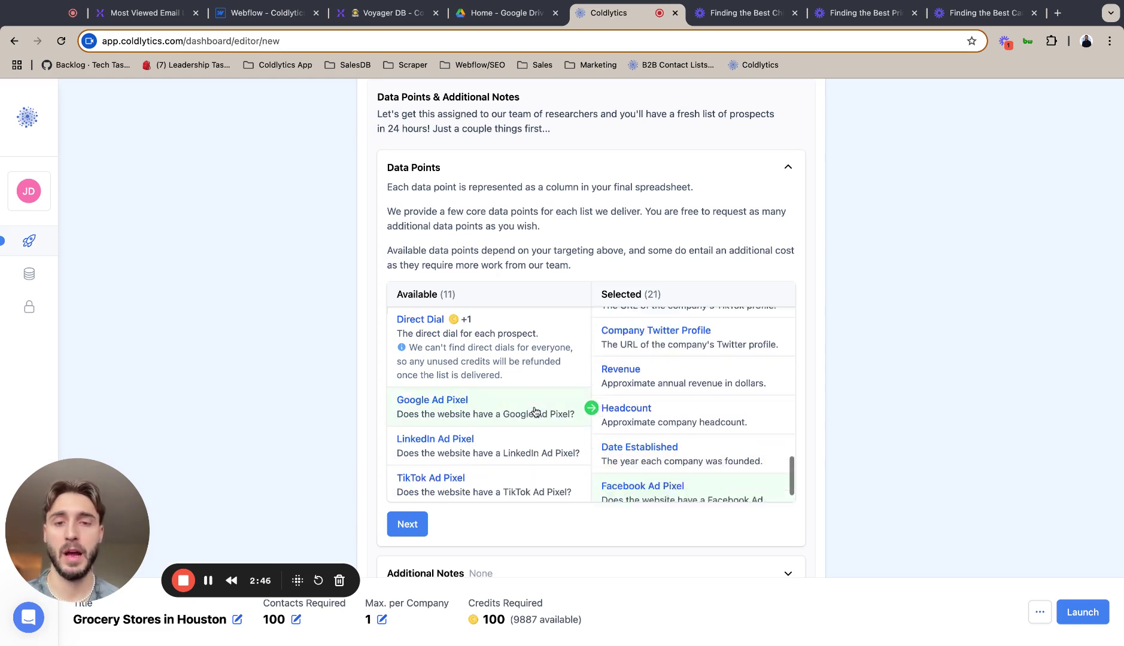
{"action": "left_click", "coordinate": [535, 413]}
{"action": "left_click", "coordinate": [535, 413]}
{"action": "left_click", "coordinate": [534, 412]}
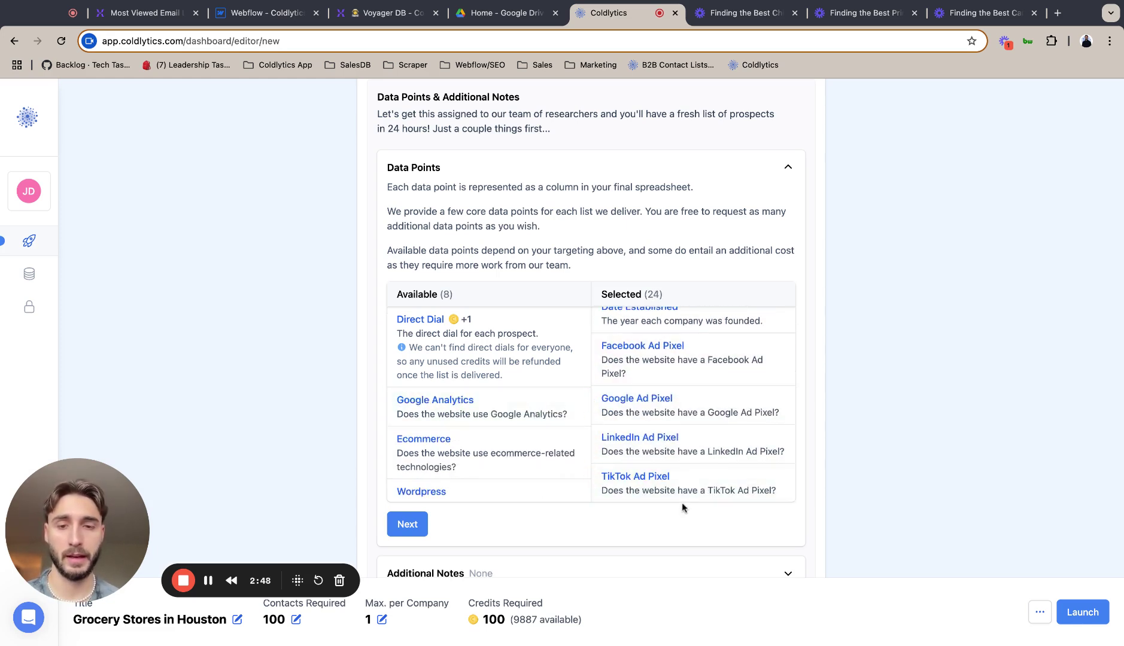
- Add Google Analytics, Ecommerce, Wordpress and Page Speed data points
{"action": "scroll", "coordinate": [744, 346], "scroll_direction": "up", "scroll_amount": 1}
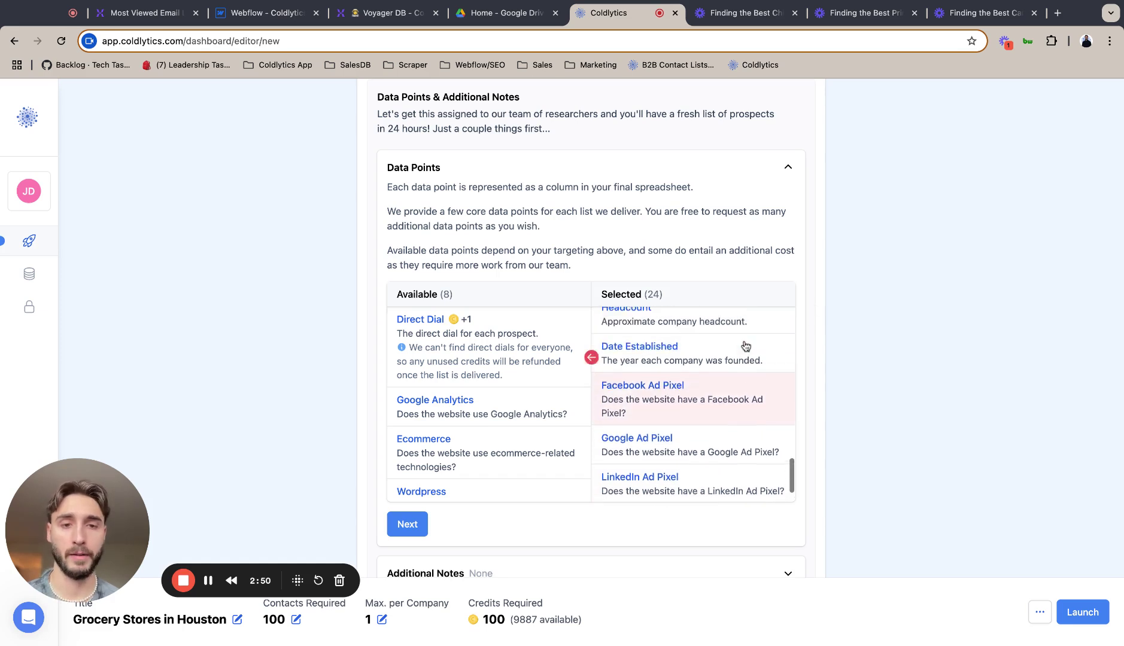
{"action": "scroll", "coordinate": [745, 346], "scroll_direction": "down", "scroll_amount": 1}
{"action": "left_click", "coordinate": [520, 407]}
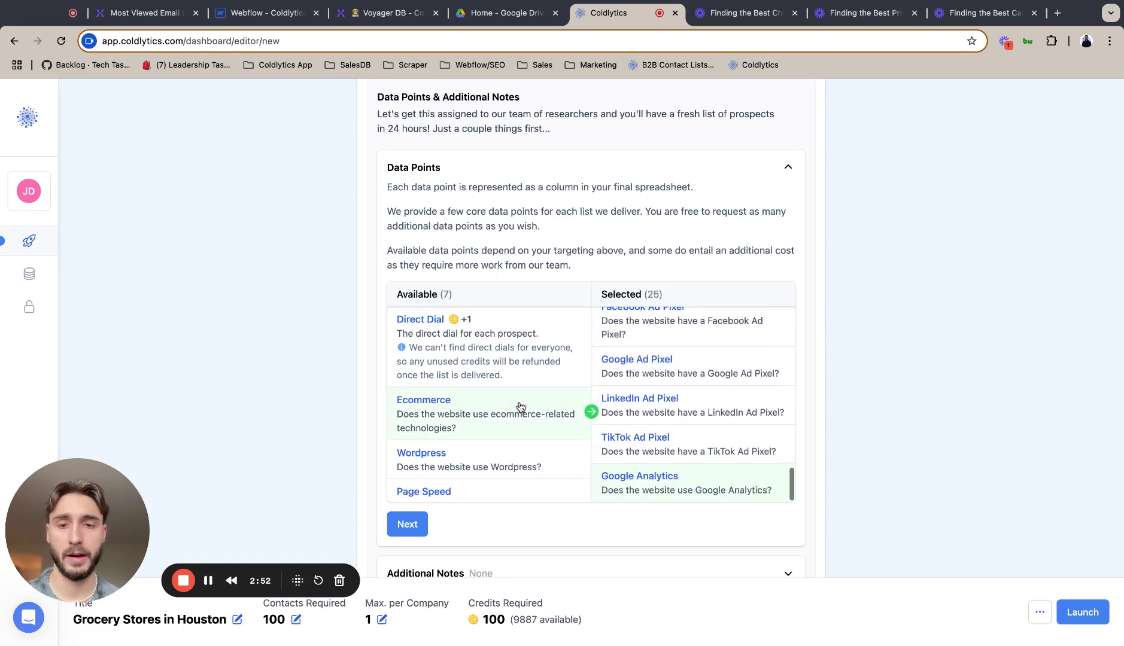
{"action": "left_click", "coordinate": [520, 407]}
{"action": "left_click", "coordinate": [521, 407]}
{"action": "left_click", "coordinate": [520, 407]}
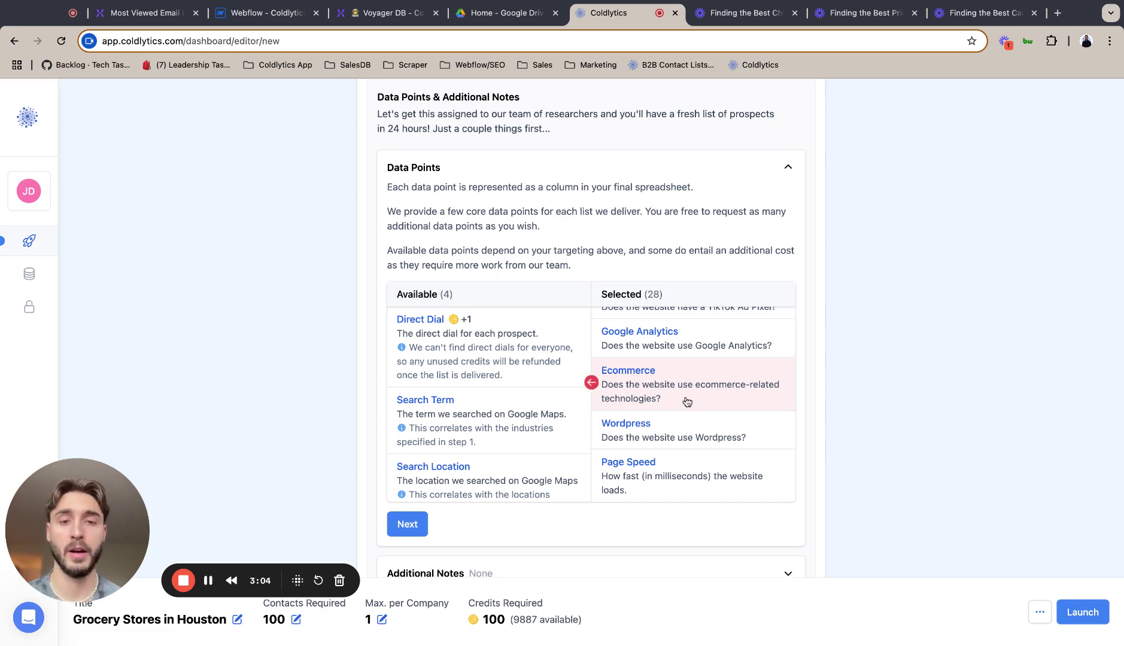
- Add Search Term, Search Location and Search Position, then finish Deliver with no additional notes
{"action": "scroll", "coordinate": [597, 383], "scroll_direction": "up", "scroll_amount": 3}
{"action": "scroll", "coordinate": [605, 419], "scroll_direction": "down", "scroll_amount": 3}
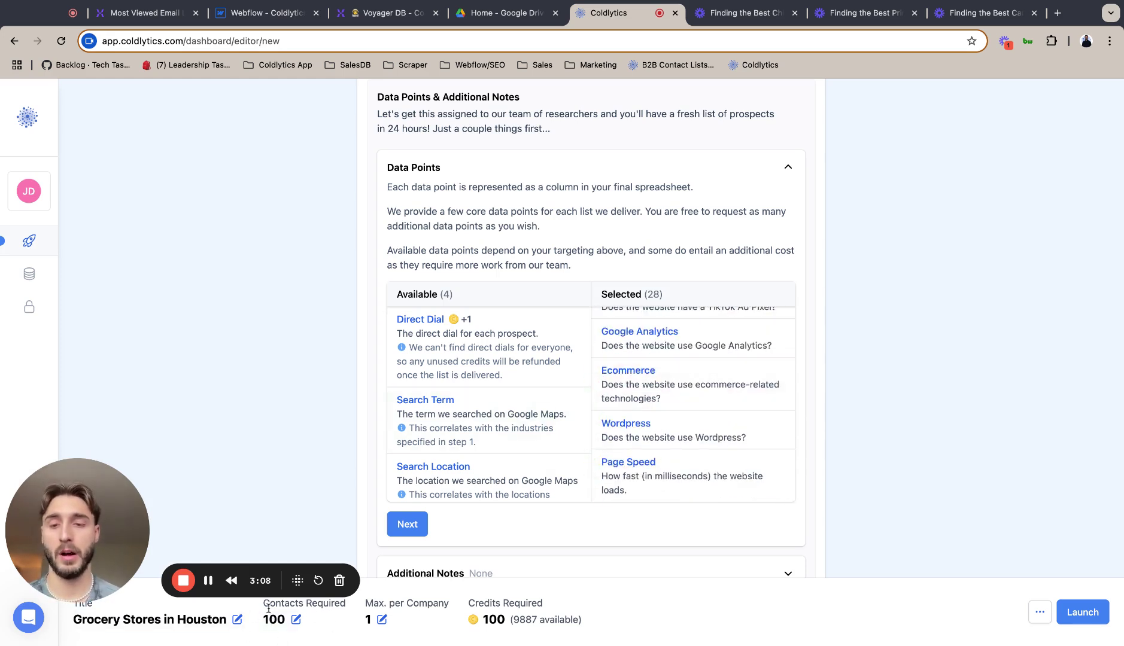
{"action": "left_click", "coordinate": [534, 392]}
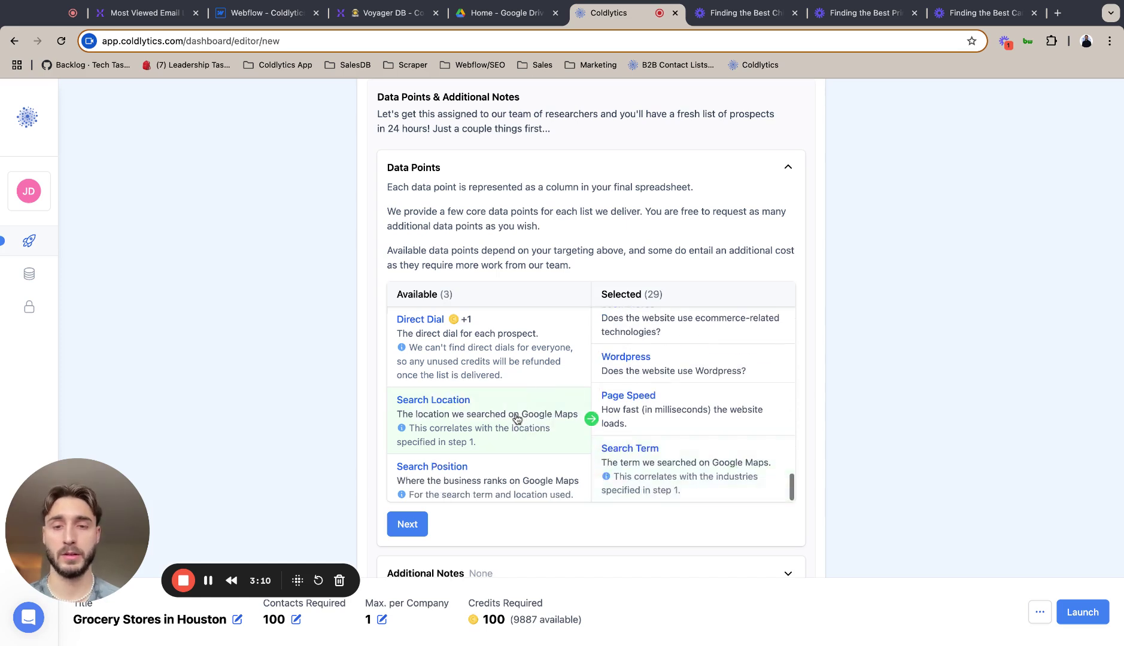
{"action": "left_click", "coordinate": [515, 420]}
{"action": "left_click", "coordinate": [515, 420]}
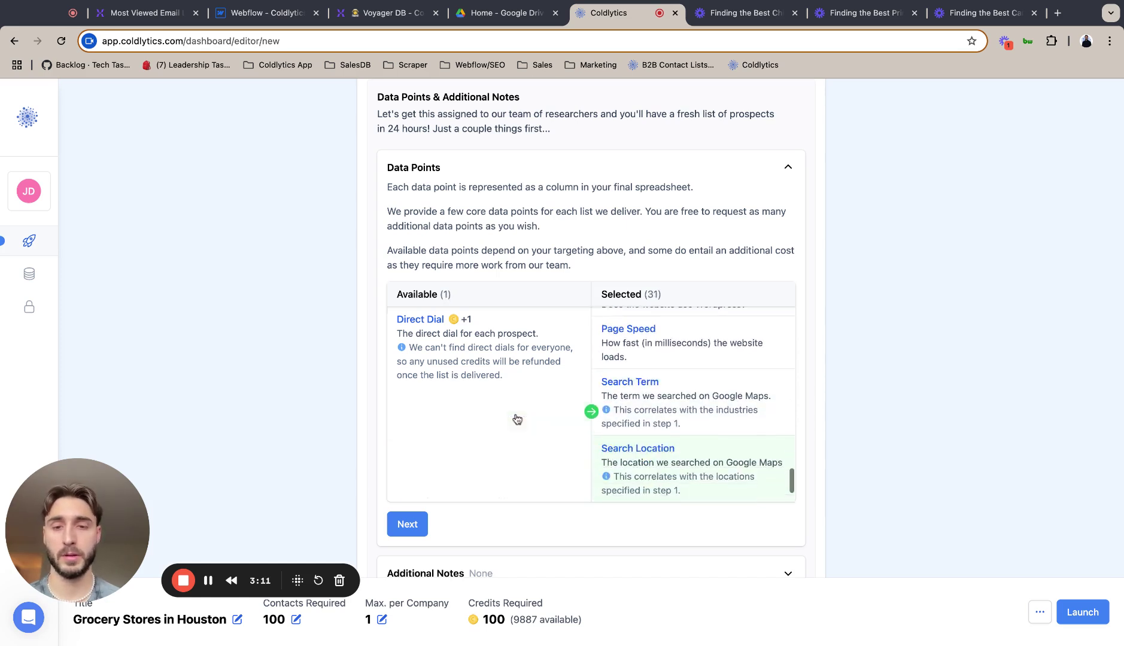
{"action": "left_click", "coordinate": [412, 524]}
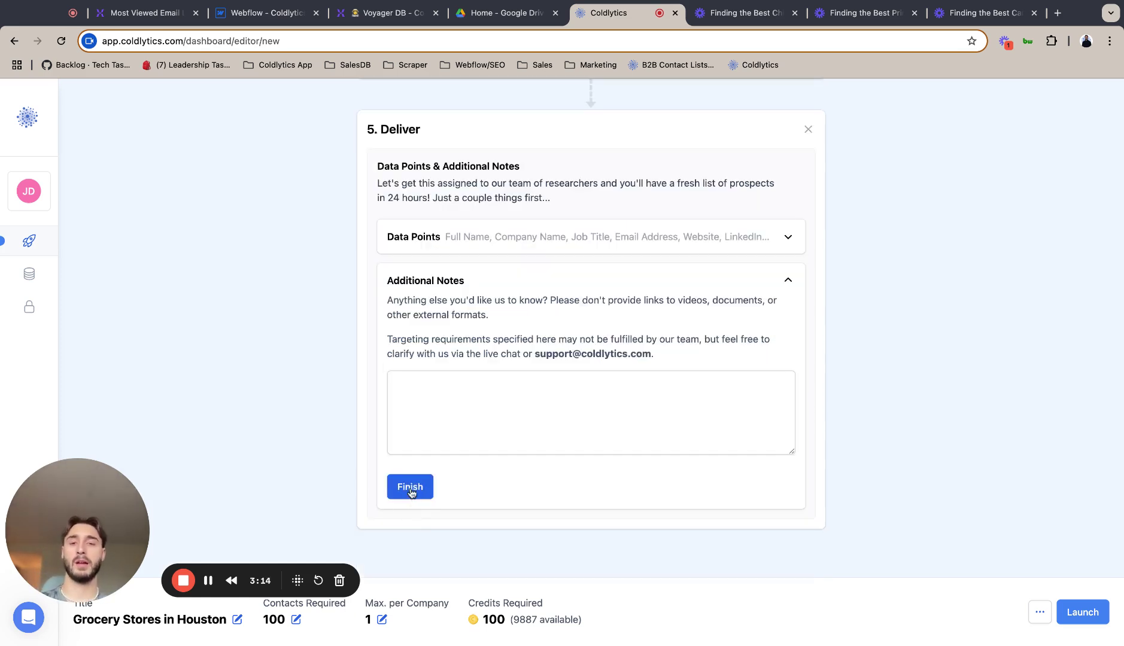
{"action": "left_click", "coordinate": [410, 488]}
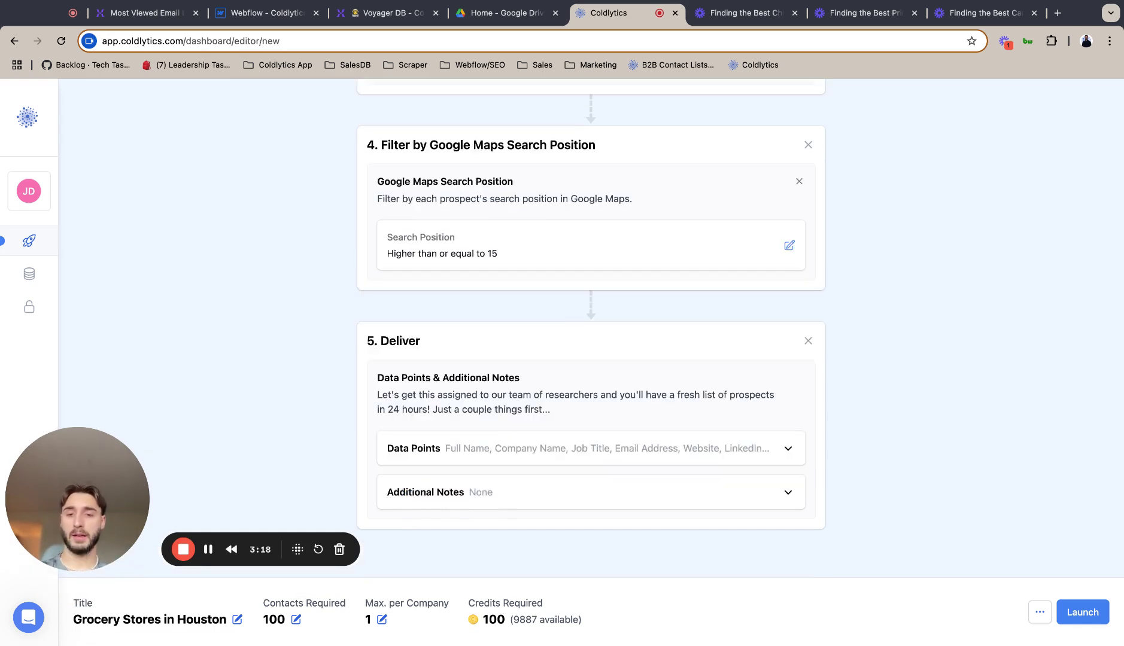
- Save the task as a draft and reopen 'Grocery Stores in Houston' from the Drafts list
{"action": "left_click", "coordinate": [1040, 612]}
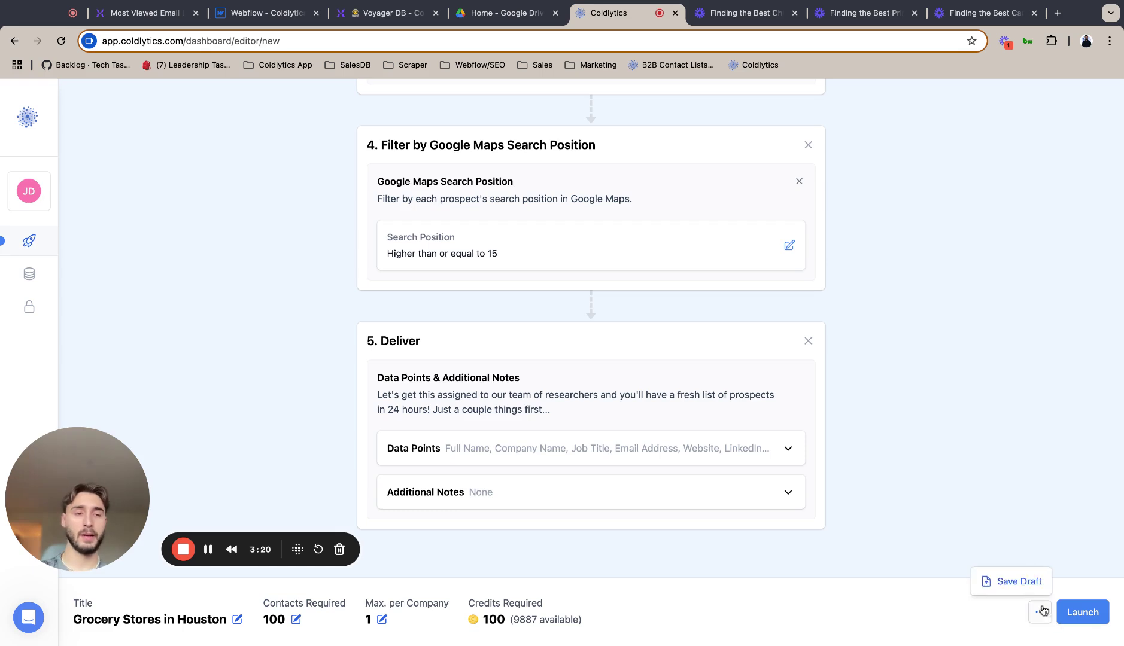
{"action": "left_click", "coordinate": [1031, 582]}
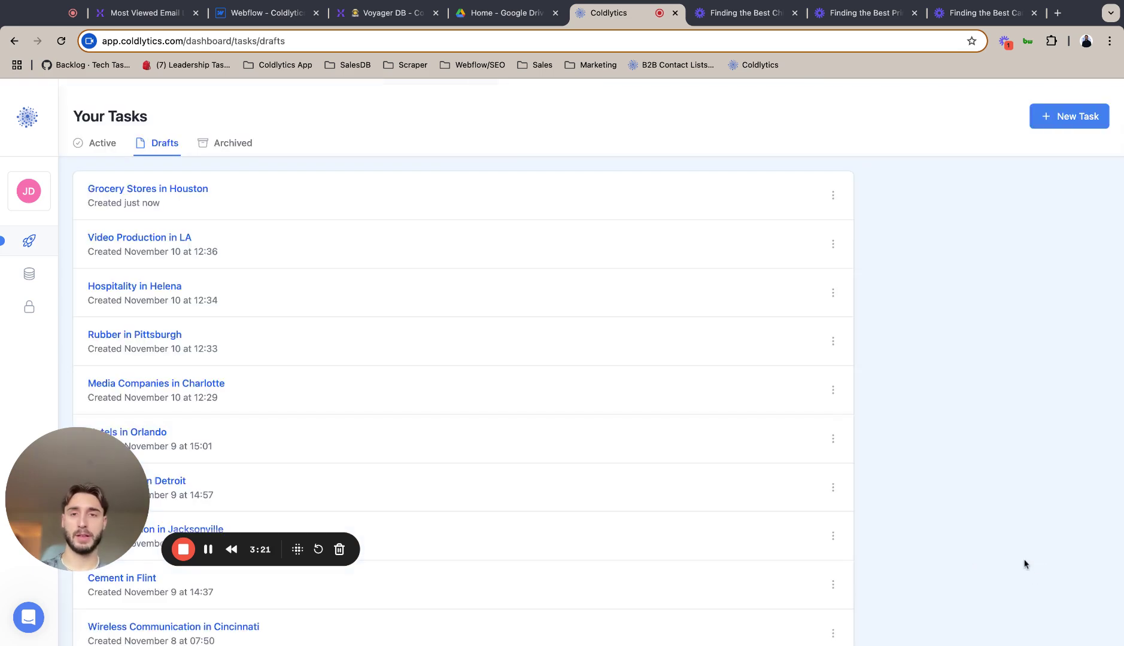
{"action": "left_click", "coordinate": [133, 190]}
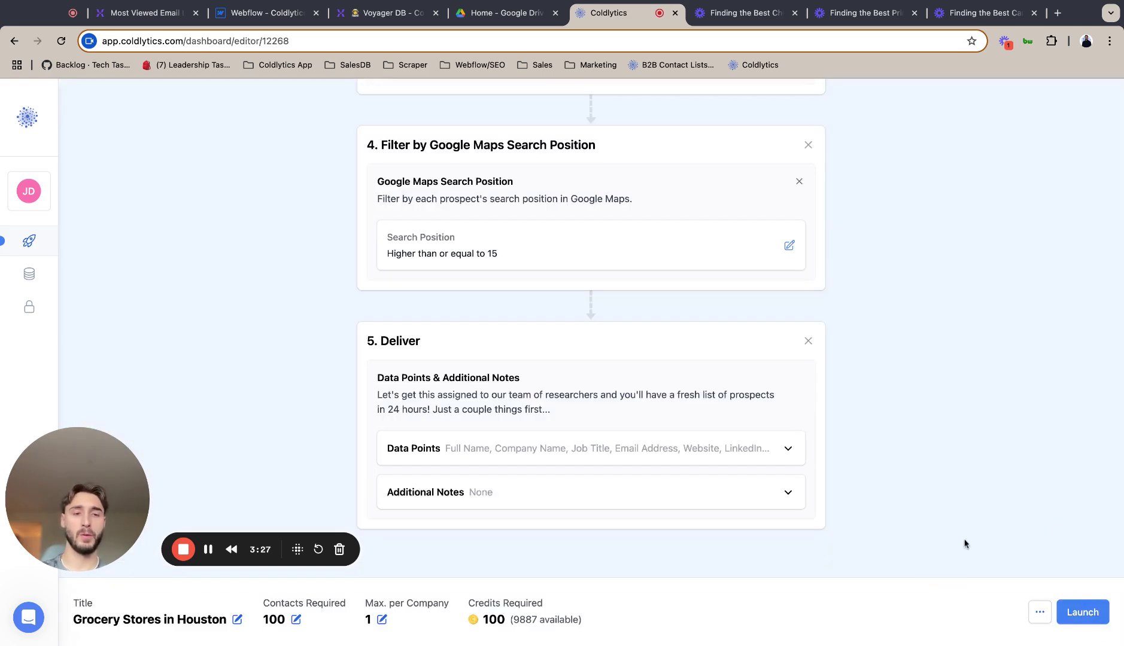
{"action": "scroll", "coordinate": [964, 543], "scroll_direction": "up", "scroll_amount": 1}
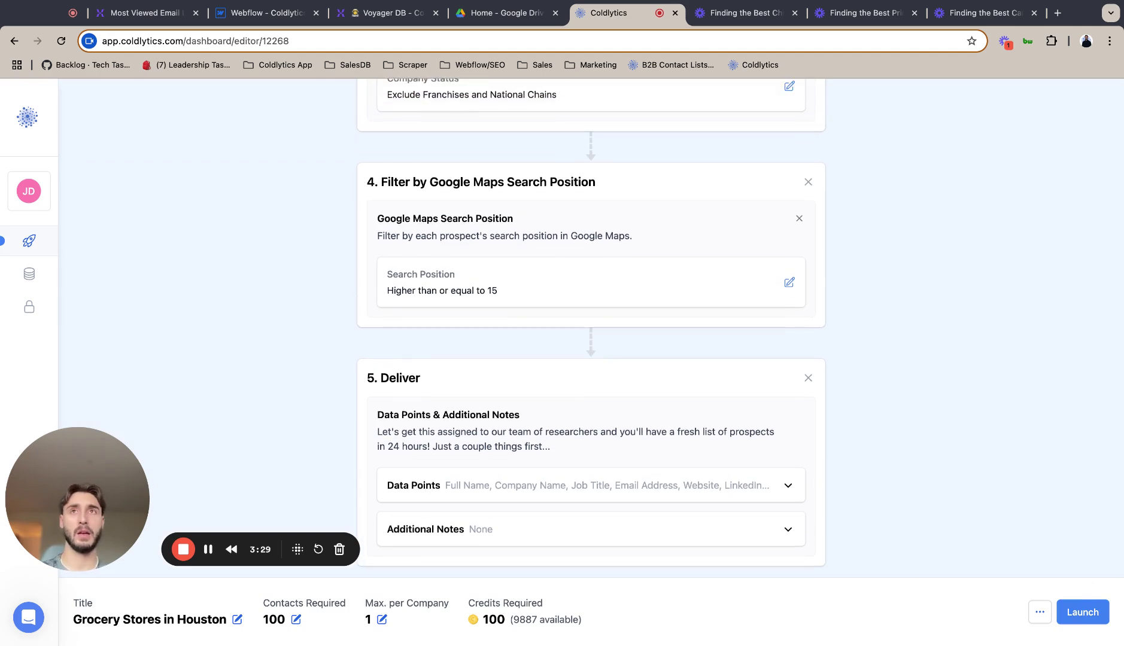
{"action": "scroll", "coordinate": [955, 463], "scroll_direction": "up", "scroll_amount": 2}
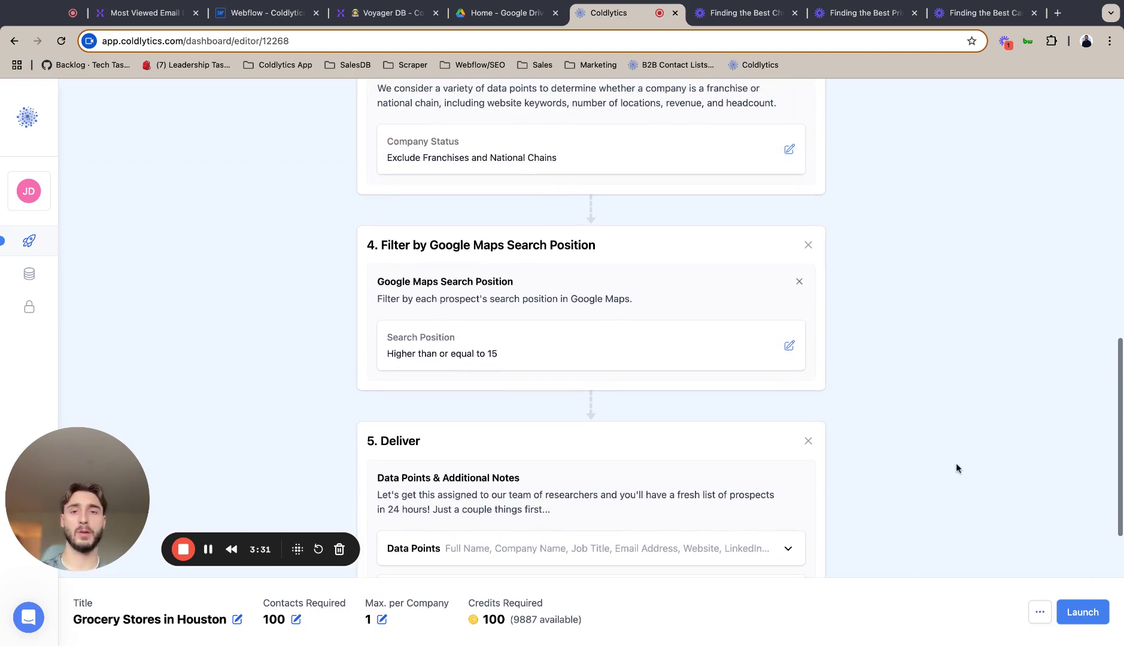
{"action": "scroll", "coordinate": [855, 412], "scroll_direction": "down", "scroll_amount": 3}
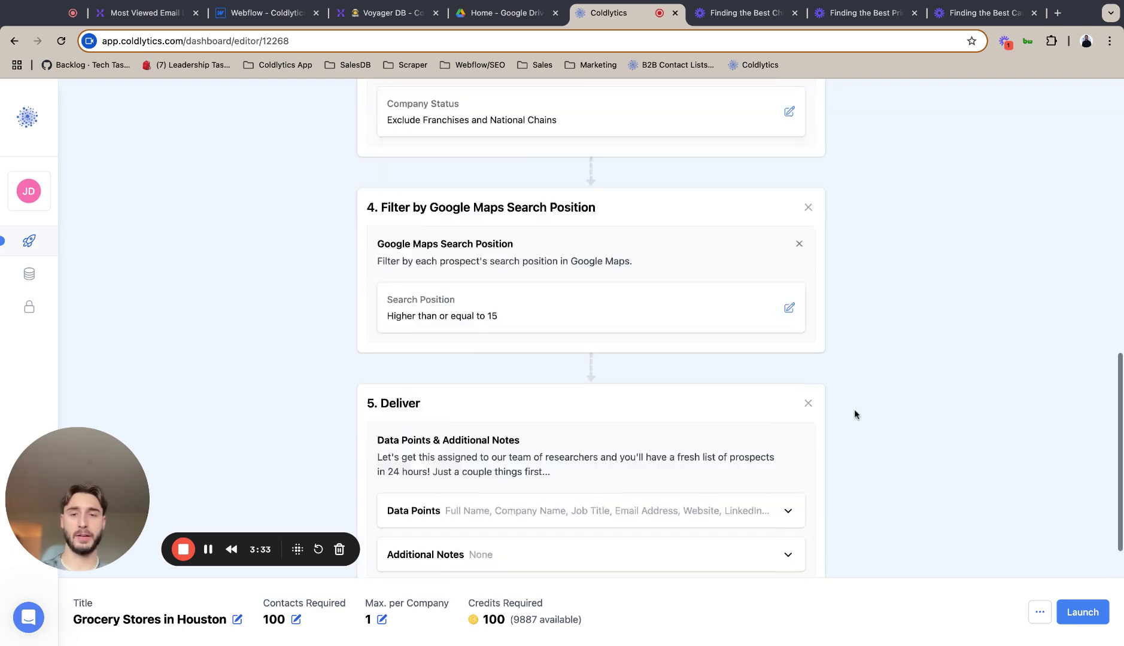
- Launch the Grocery Stores in Houston task from the bottom-right Launch button
{"action": "left_click", "coordinate": [1085, 611]}
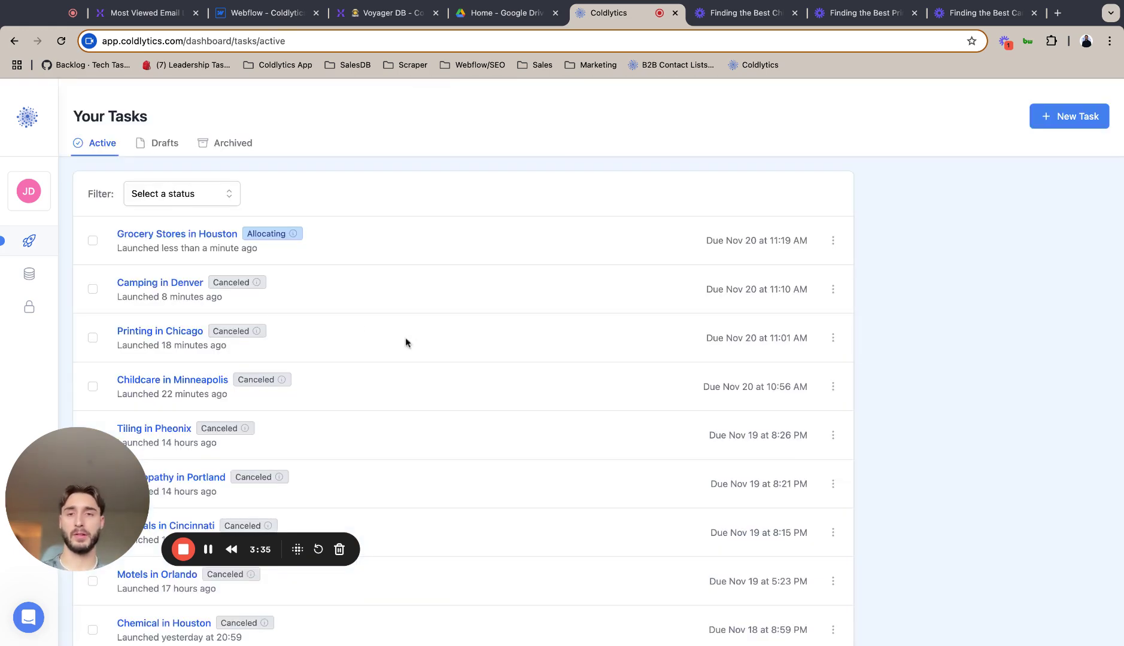